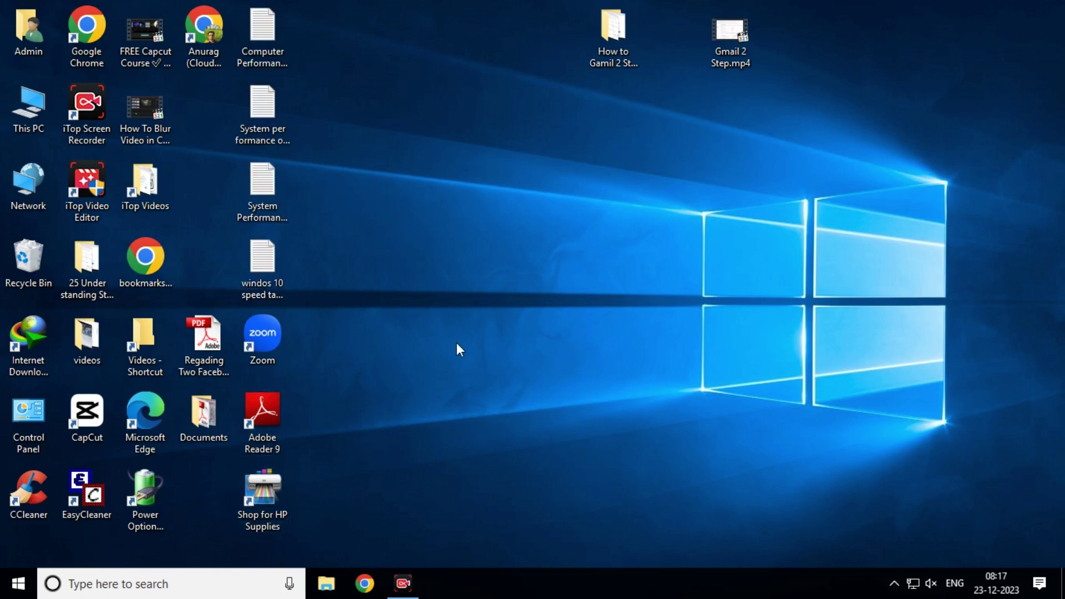
# Step: Launch Registry Editor with the regedit command and expand HKEY_LOCAL_MACHINE\SYSTEM
pyautogui.press('super+r')
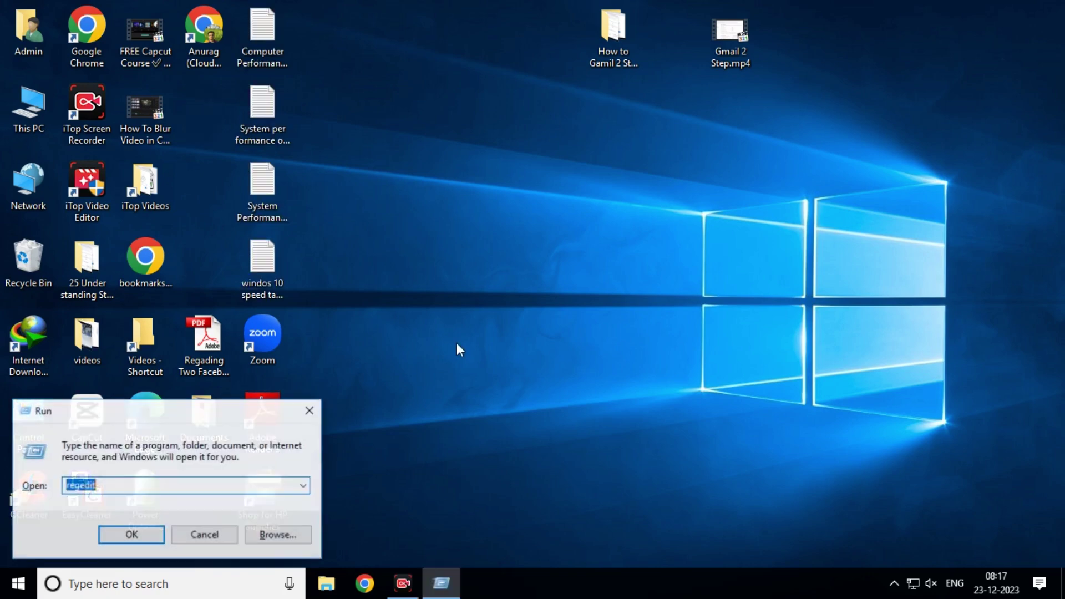
pyautogui.click(142, 534)
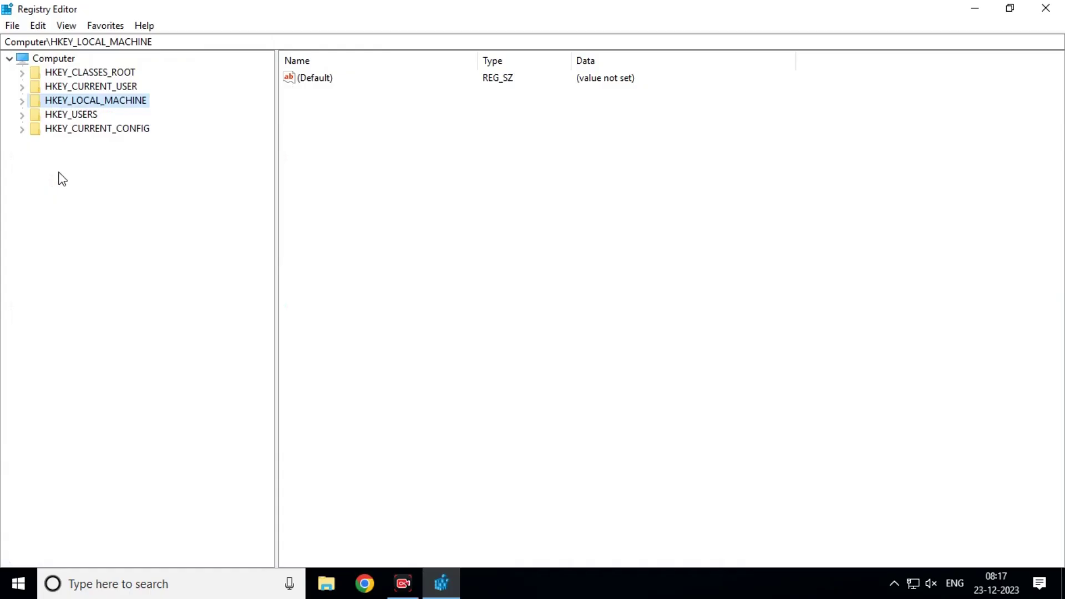
pyautogui.doubleClick(68, 101)
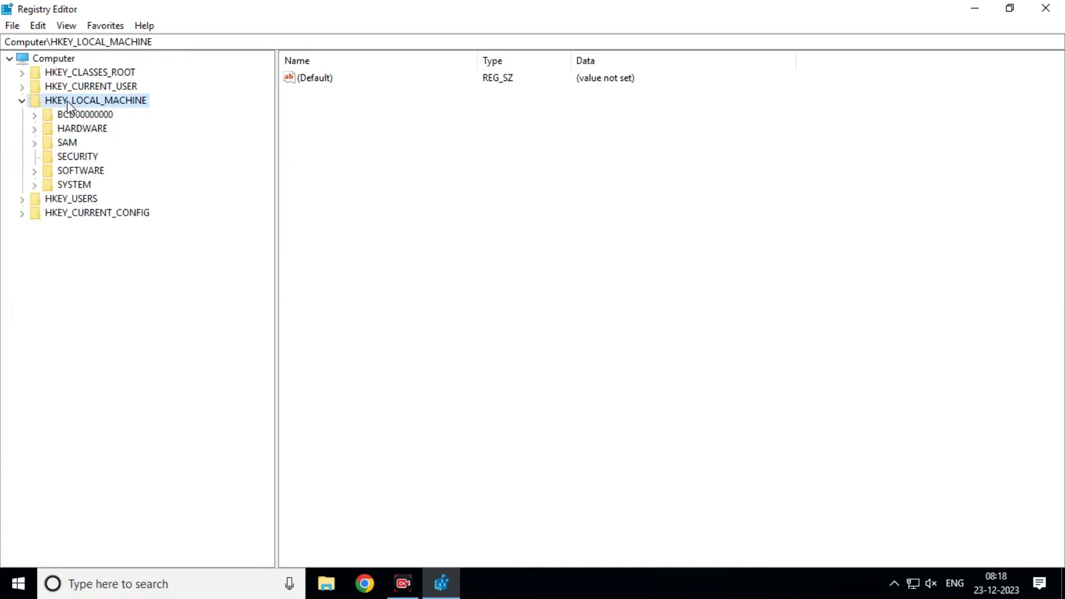
pyautogui.press('Down')
pyautogui.press('Down')
pyautogui.press('Down')
pyautogui.press('Down')
pyautogui.press('Down')
pyautogui.press('Down')
pyautogui.press('Right')
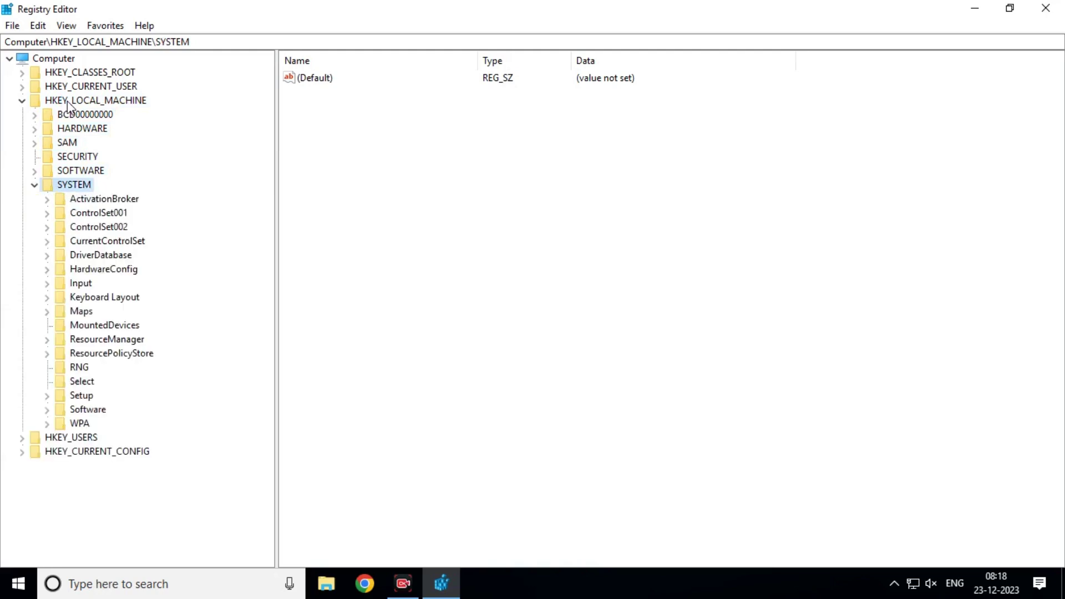
# Step: Expand CurrentControlSet under SYSTEM and open its Control key
pyautogui.press('Down')
pyautogui.press('Down')
pyautogui.press('Down')
pyautogui.press('Down')
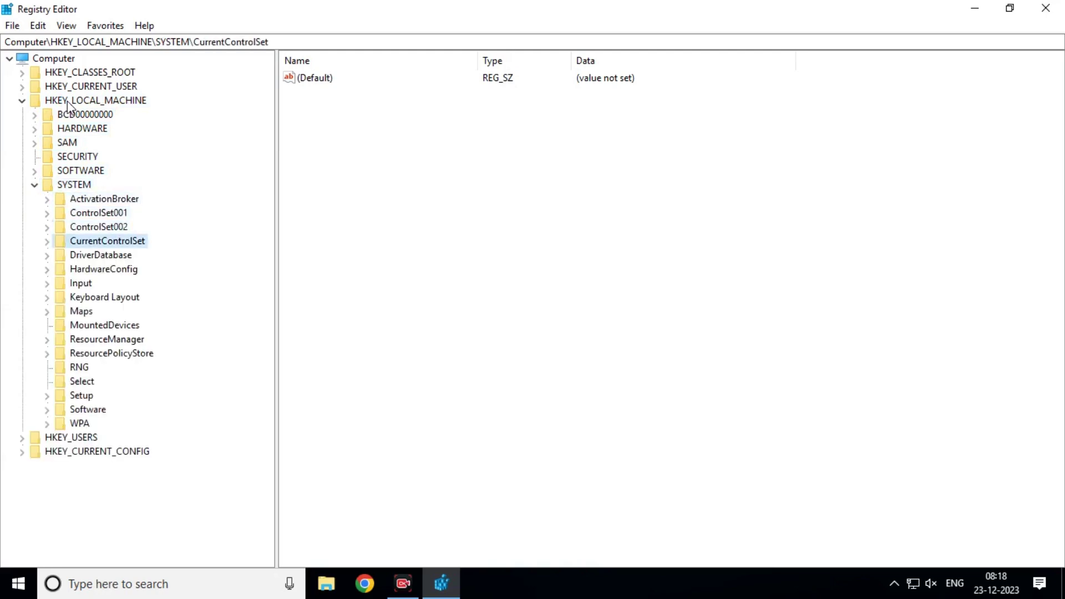
pyautogui.press('Right')
pyautogui.press('Down')
pyautogui.press('Right')
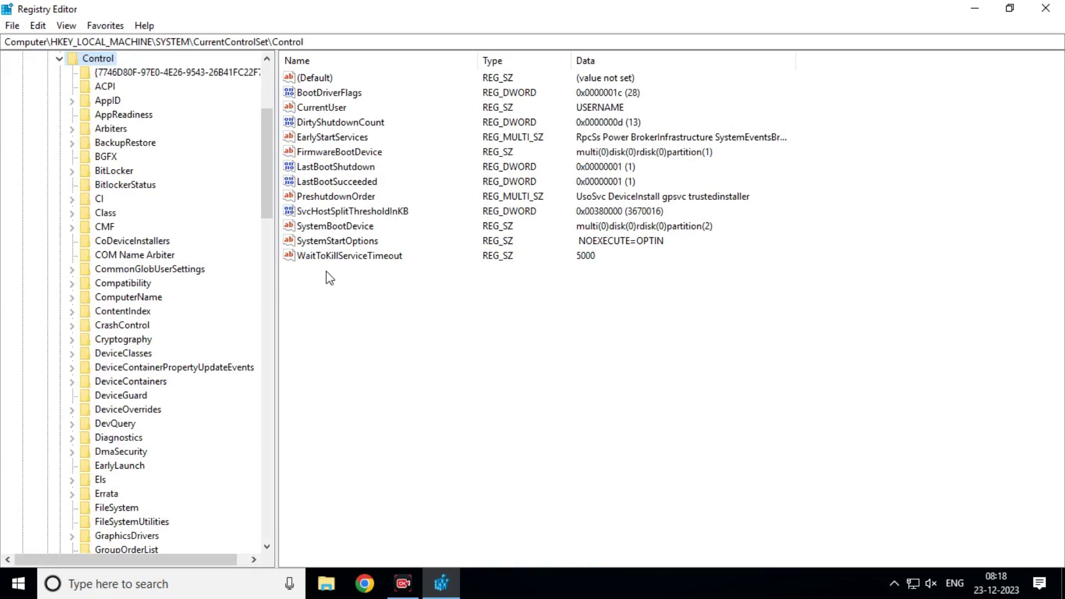
# Step: Set the value data of WaitToKillServiceTimeout in the Control key to 2000
pyautogui.click(340, 259)
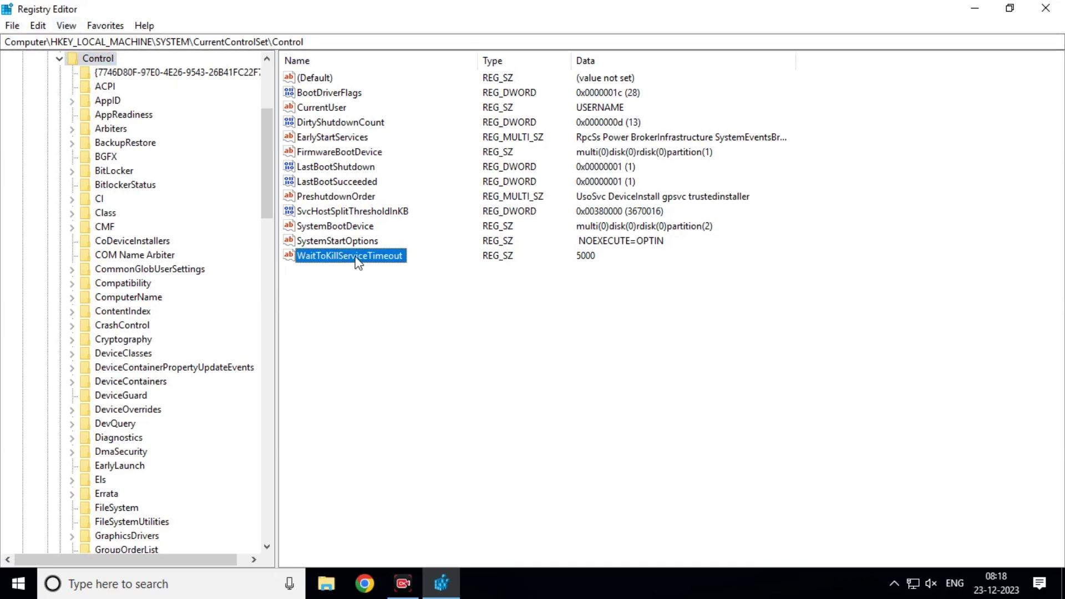
pyautogui.rightClick(358, 263)
pyautogui.click(395, 265)
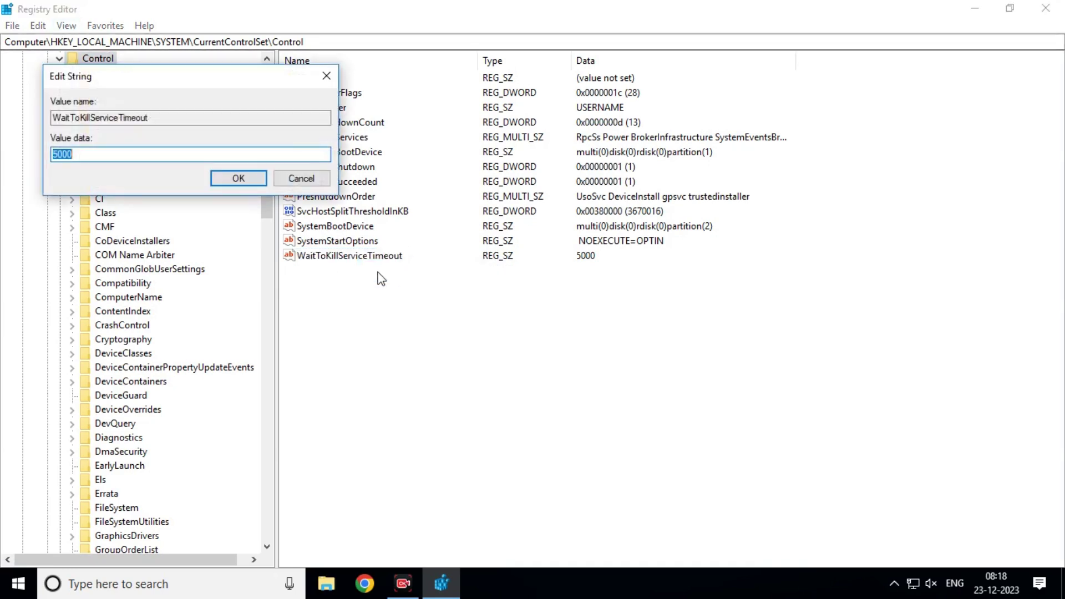
pyautogui.write('2000')
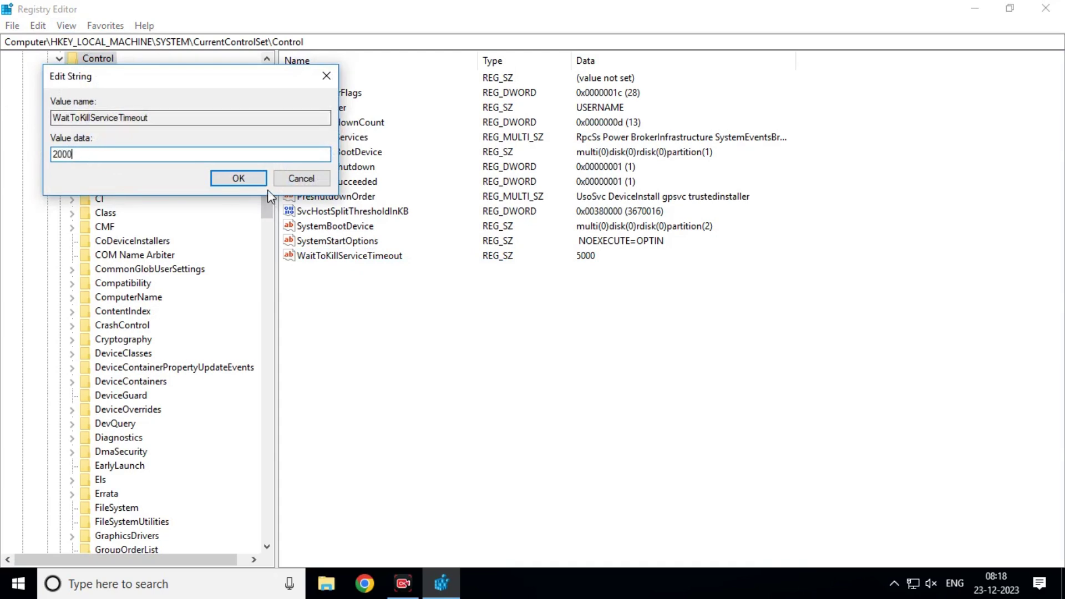
pyautogui.click(257, 178)
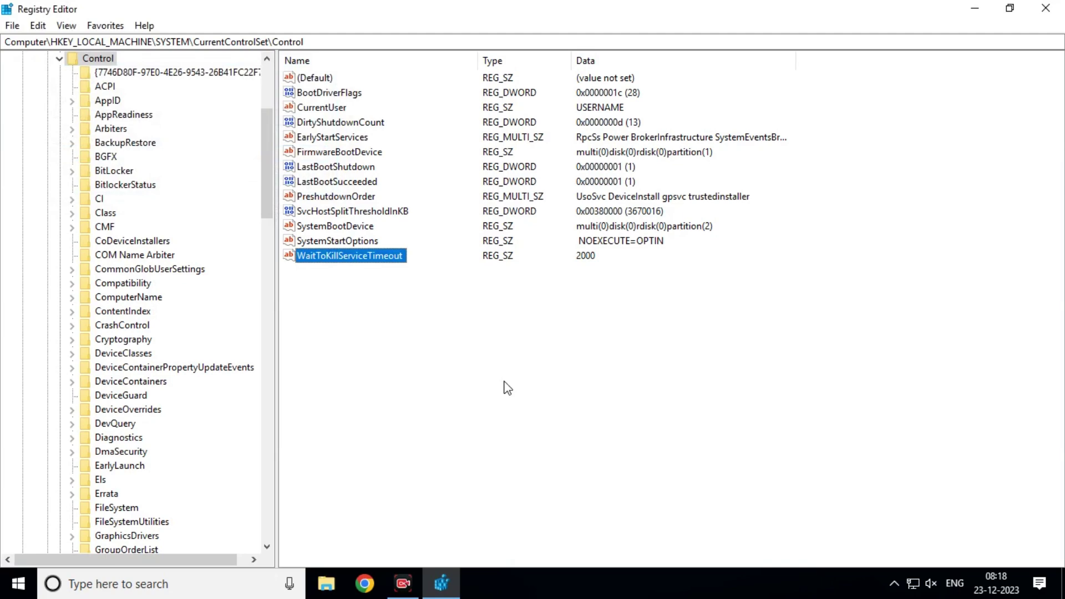
# Step: Find the Session Manager key under Control and expand it
pyautogui.click(164, 61)
pyautogui.press('Left')
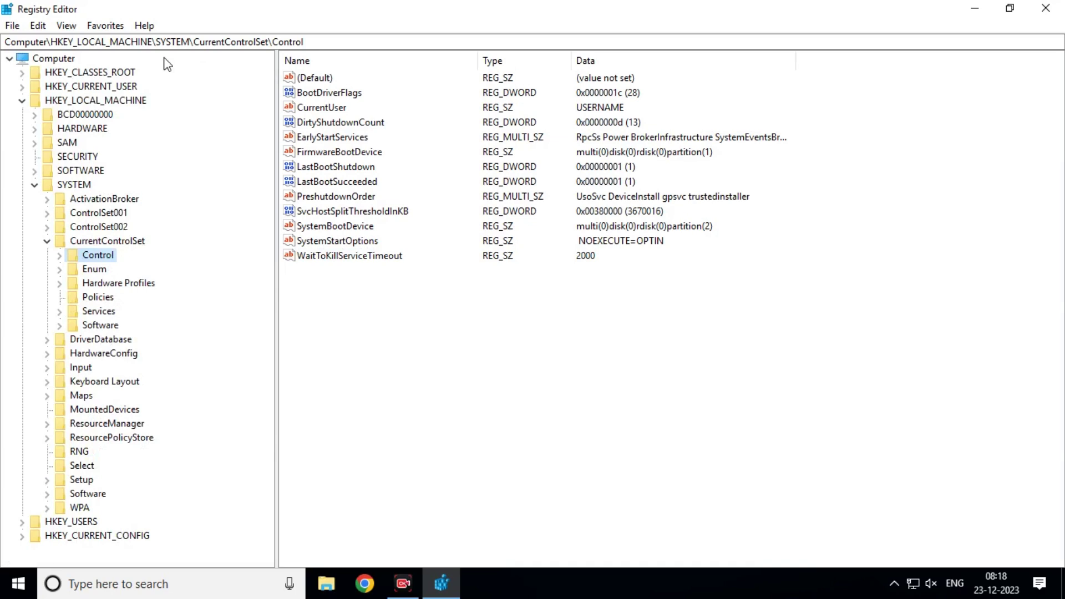
pyautogui.press('Right')
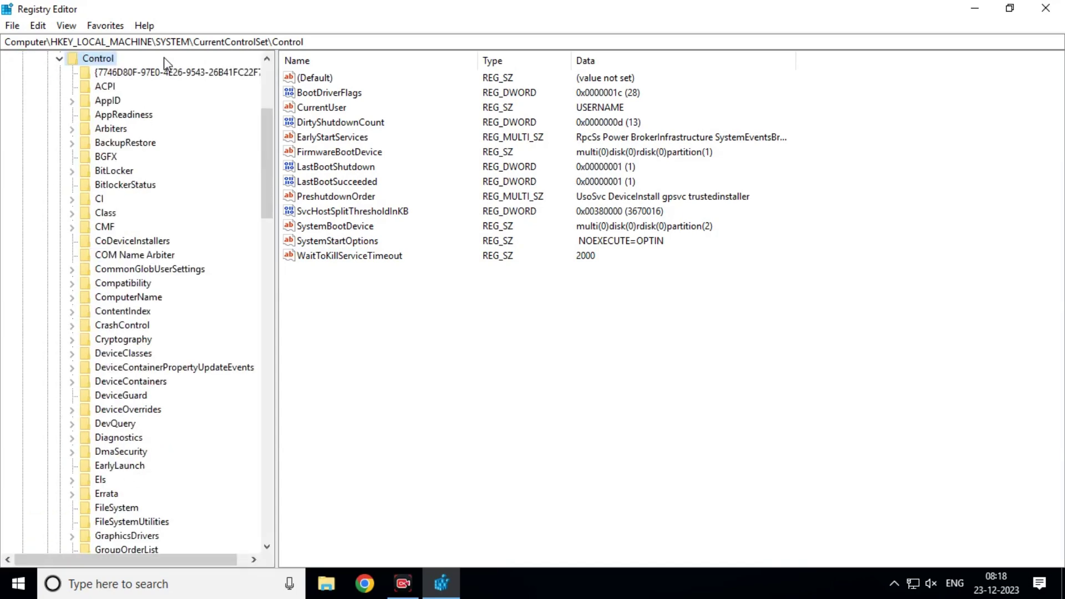
pyautogui.scroll(-20, 174, 178)
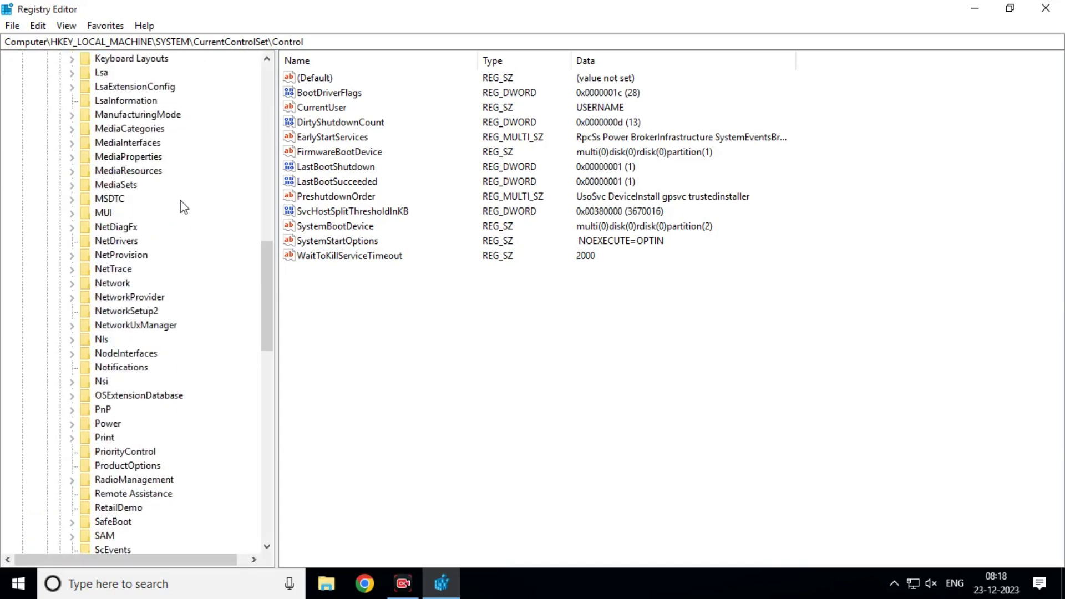
pyautogui.scroll(-4, 181, 201)
pyautogui.click(145, 327)
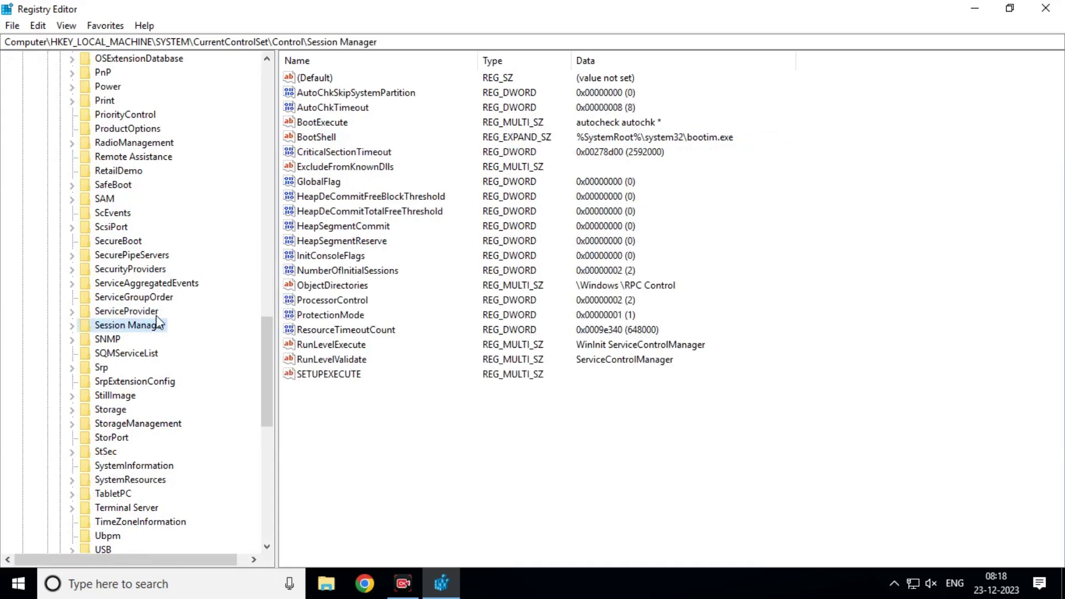
pyautogui.doubleClick(145, 325)
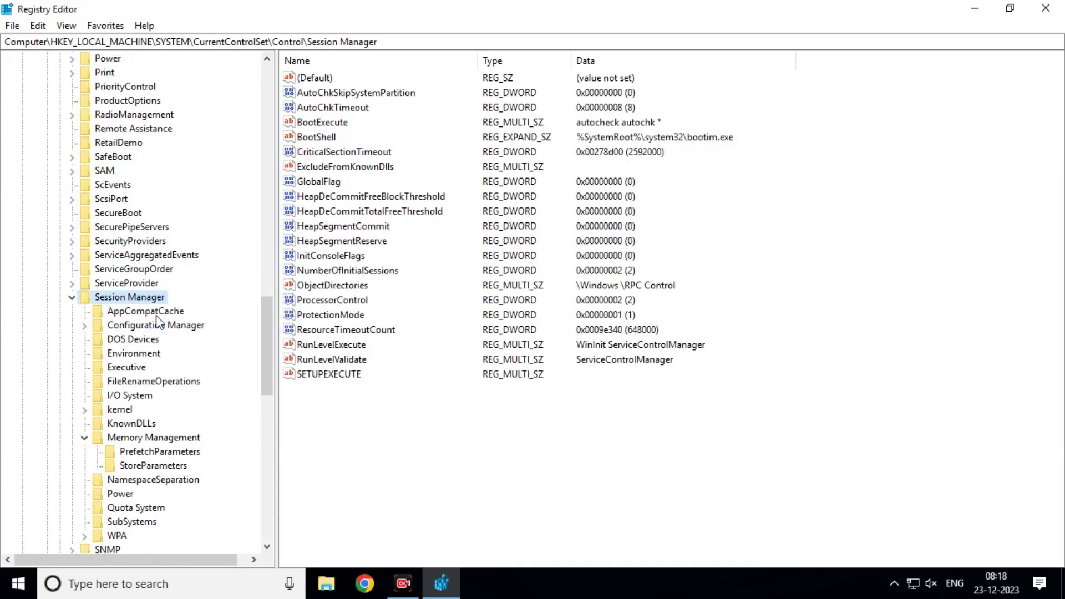
# Step: Select the Memory Management key under Session Manager to show its values
pyautogui.press('Down')
pyautogui.press('Down')
pyautogui.press('Down')
pyautogui.press('Down')
pyautogui.press('Down')
pyautogui.press('Down')
pyautogui.press('Down')
pyautogui.press('Down')
pyautogui.press('Down')
pyautogui.press('Down')
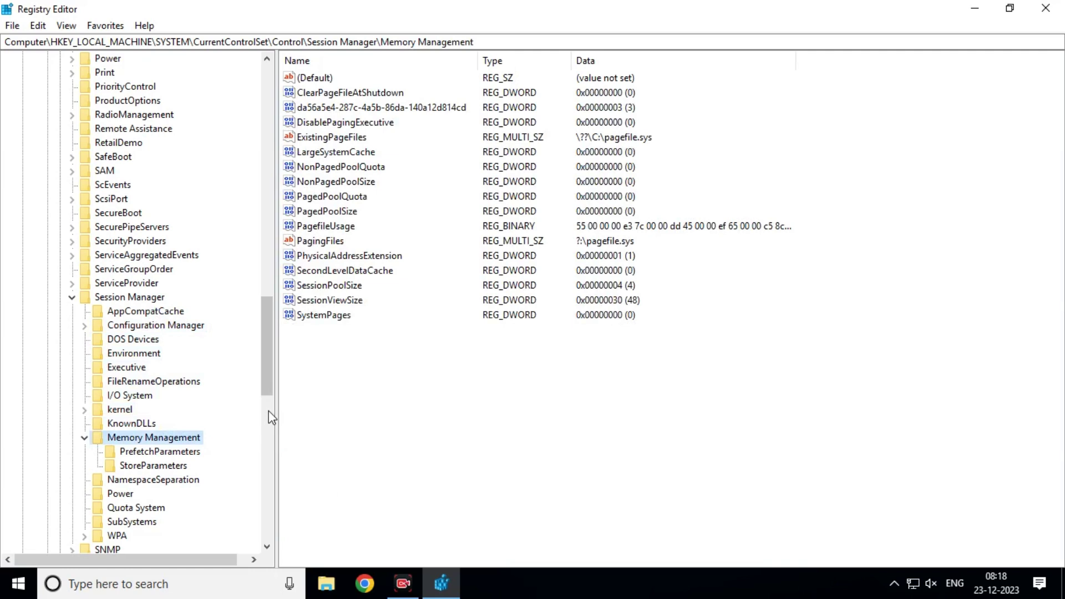
# Step: Open the ClearPageFileAtShutdown DWORD in Memory Management for editing and confirm its value data as 0
pyautogui.click(321, 96)
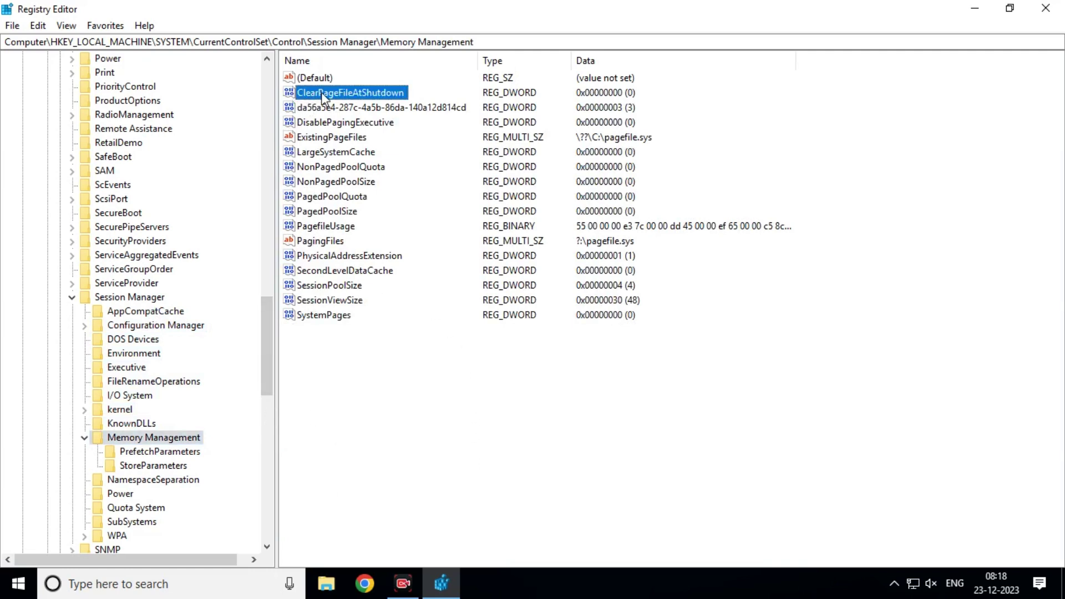
pyautogui.rightClick(321, 92)
pyautogui.click(355, 103)
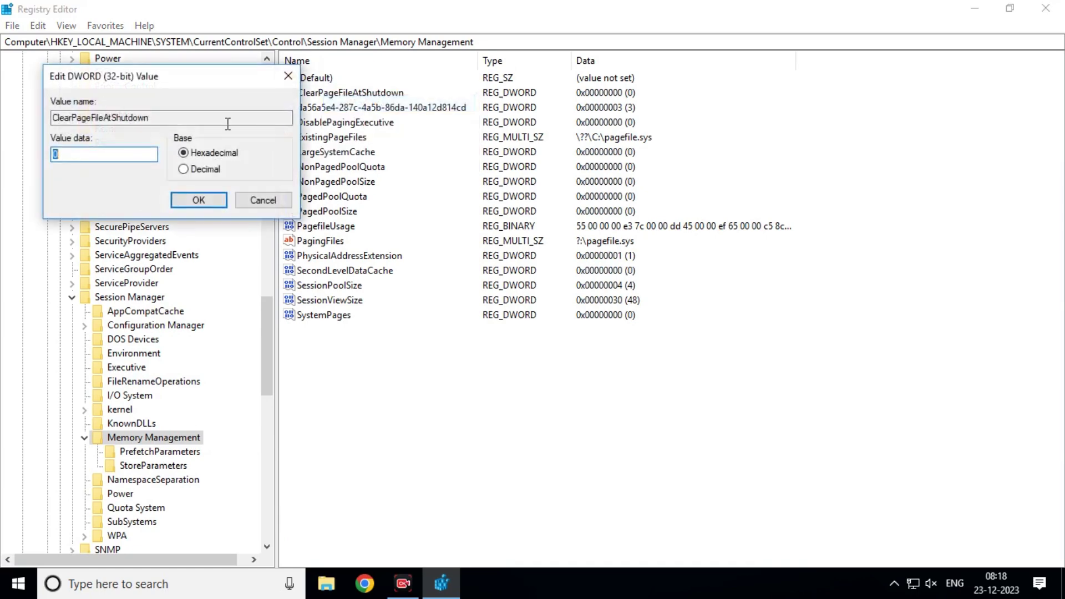
pyautogui.click(93, 157)
pyautogui.doubleClick(56, 157)
pyautogui.click(200, 198)
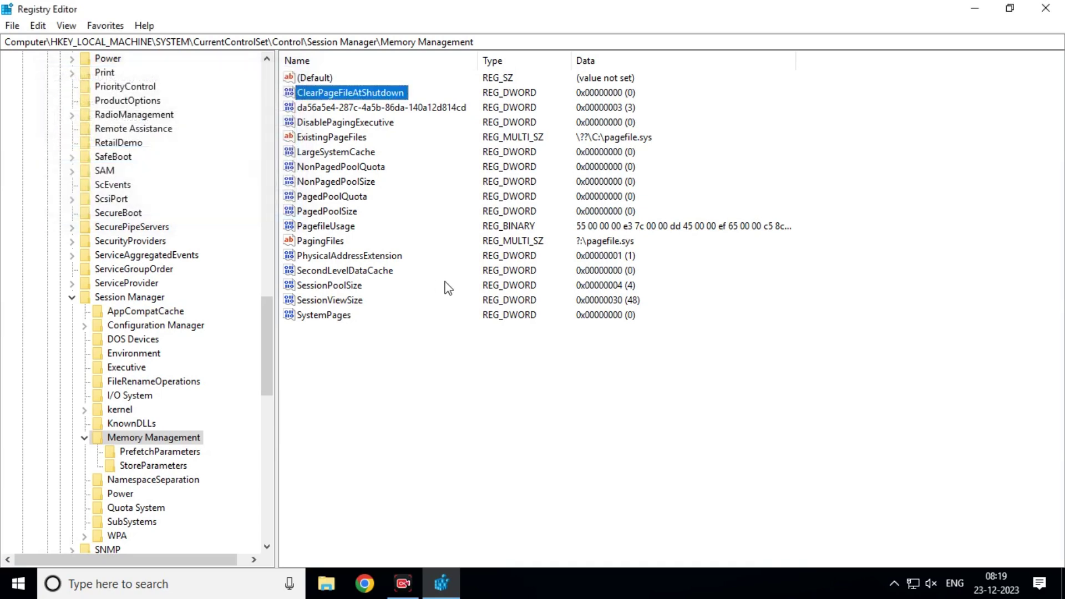
# Step: Collapse the Memory Management and Session Manager keys and return to the Control key
pyautogui.click(219, 442)
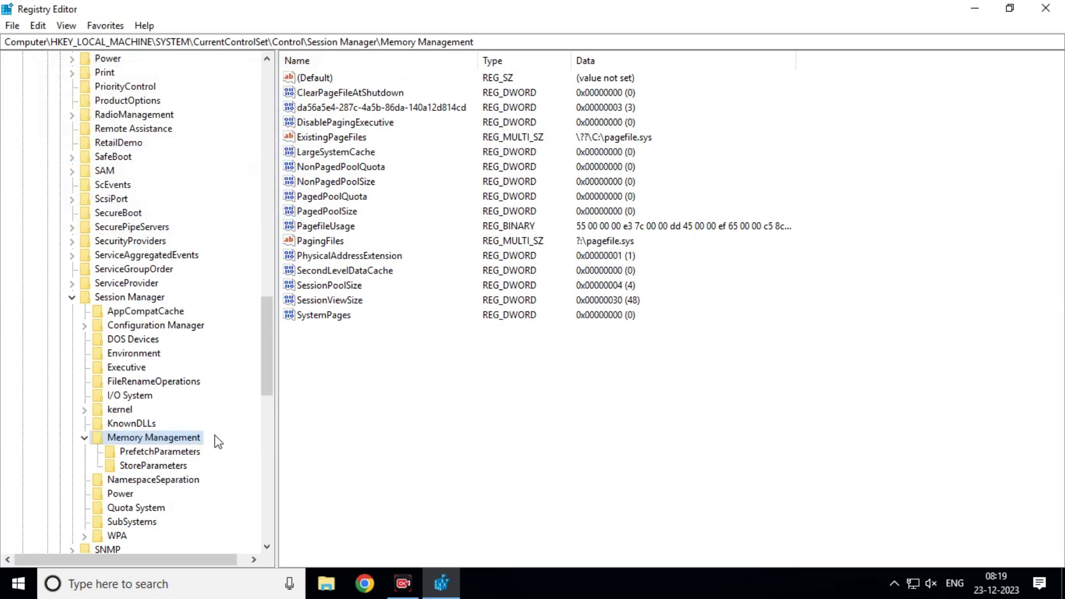
pyautogui.press('Left')
pyautogui.press('Left')
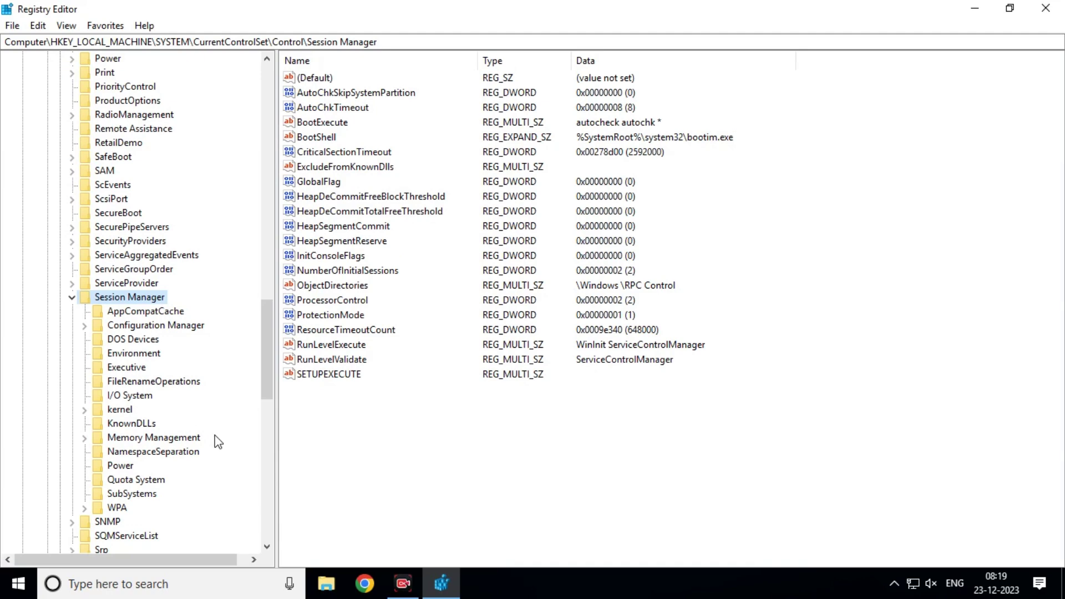
pyautogui.press('Left')
pyautogui.press('Left')
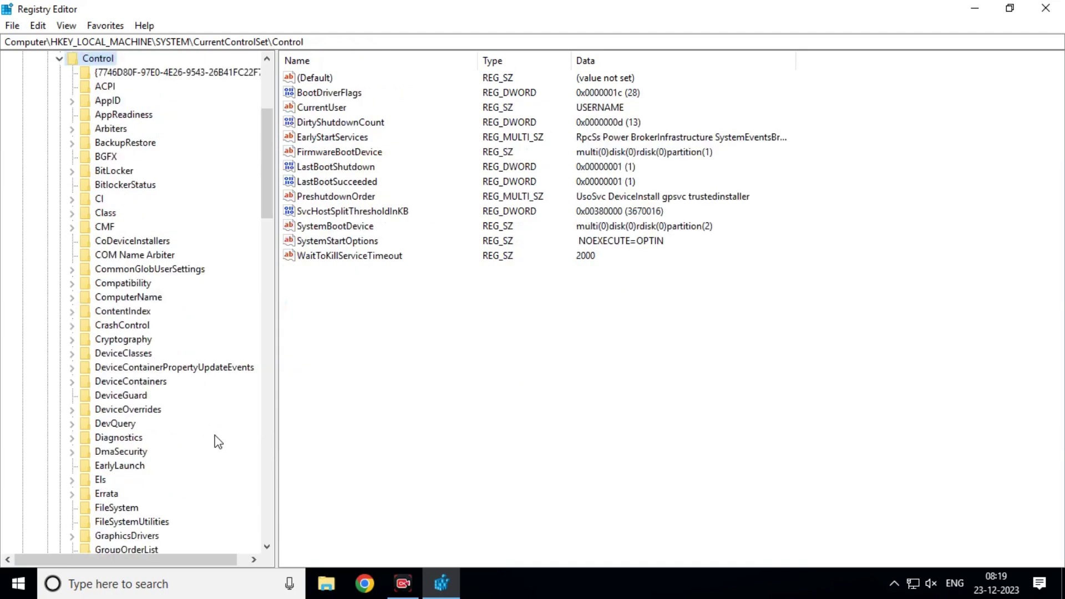
pyautogui.click(88, 78)
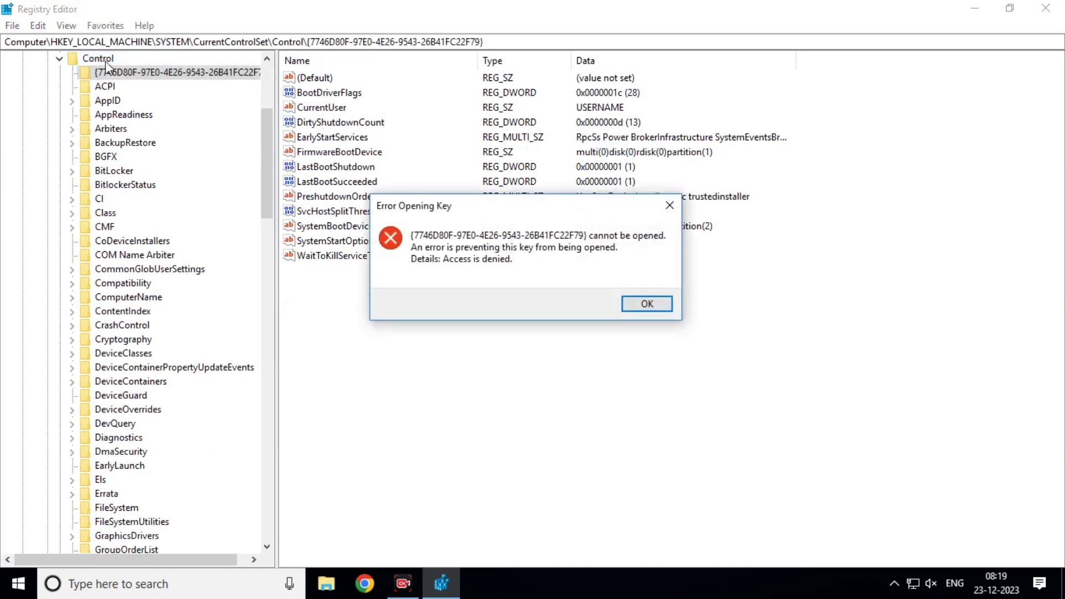
pyautogui.click(637, 303)
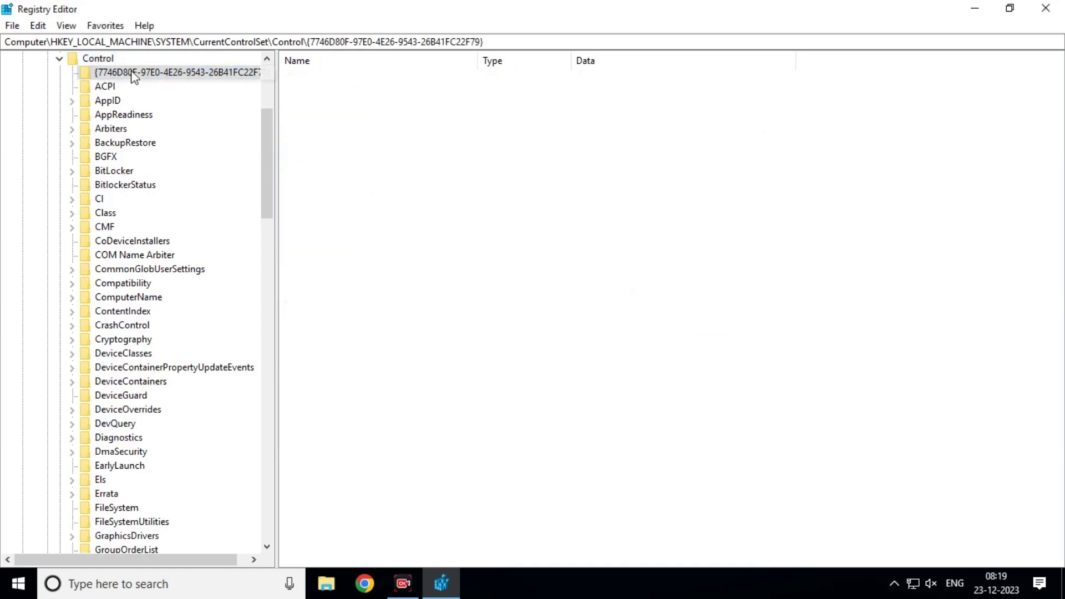
pyautogui.click(100, 59)
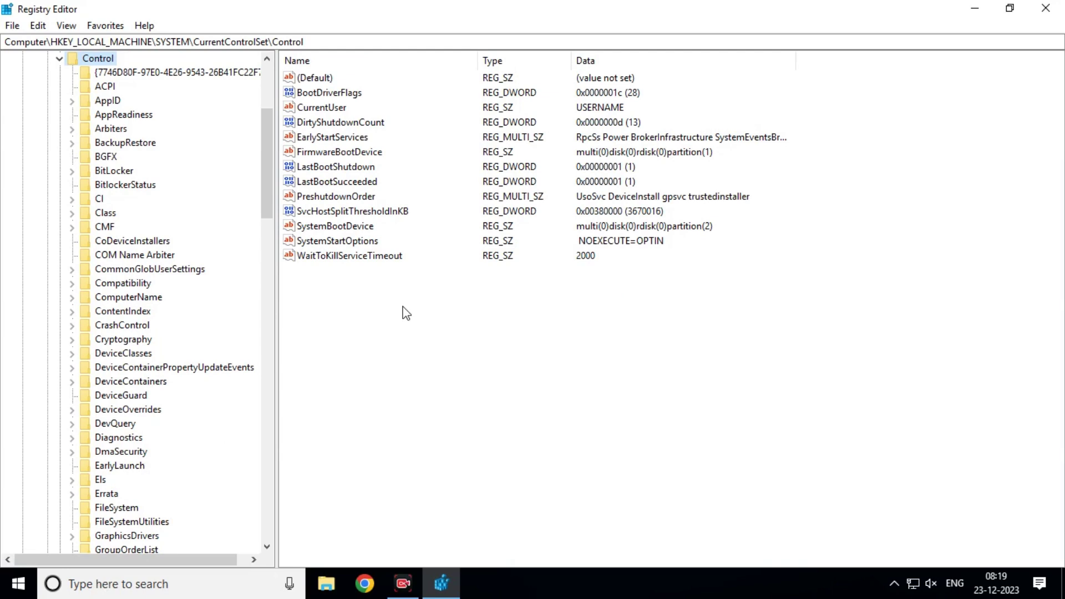
# Step: Create a new string value in the Control key and enter ClearPagefileatShutdown as its name
pyautogui.click(328, 257)
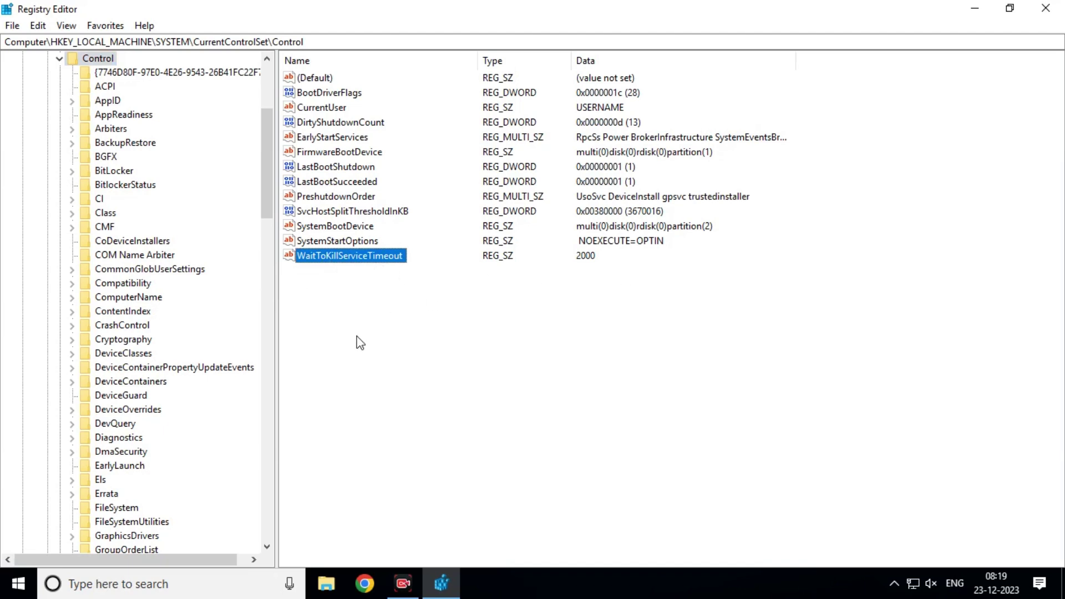
pyautogui.rightClick(321, 305)
pyautogui.moveTo(351, 313)
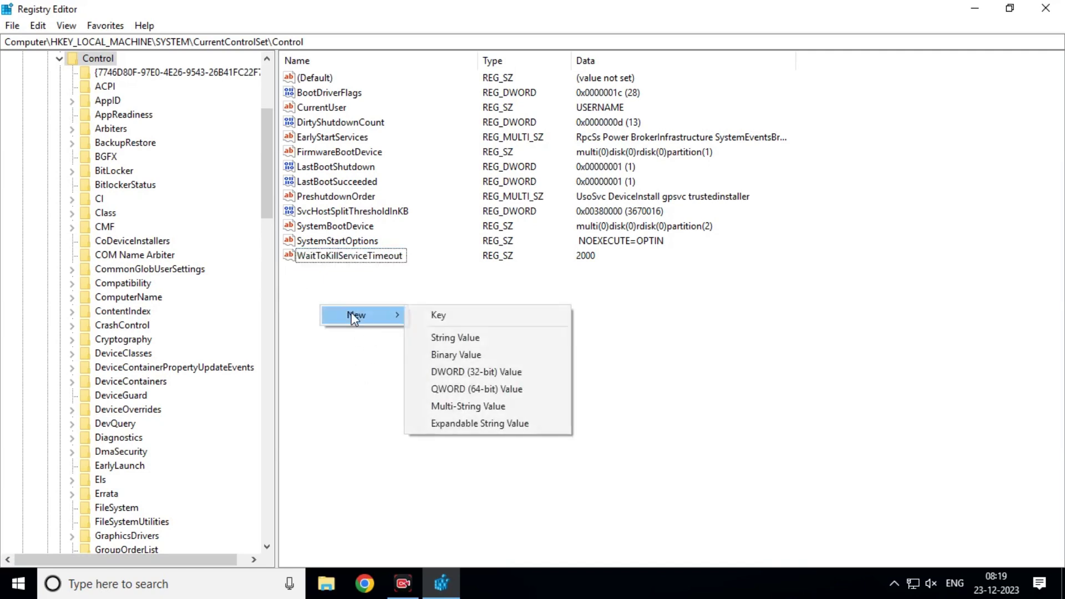
pyautogui.click(505, 339)
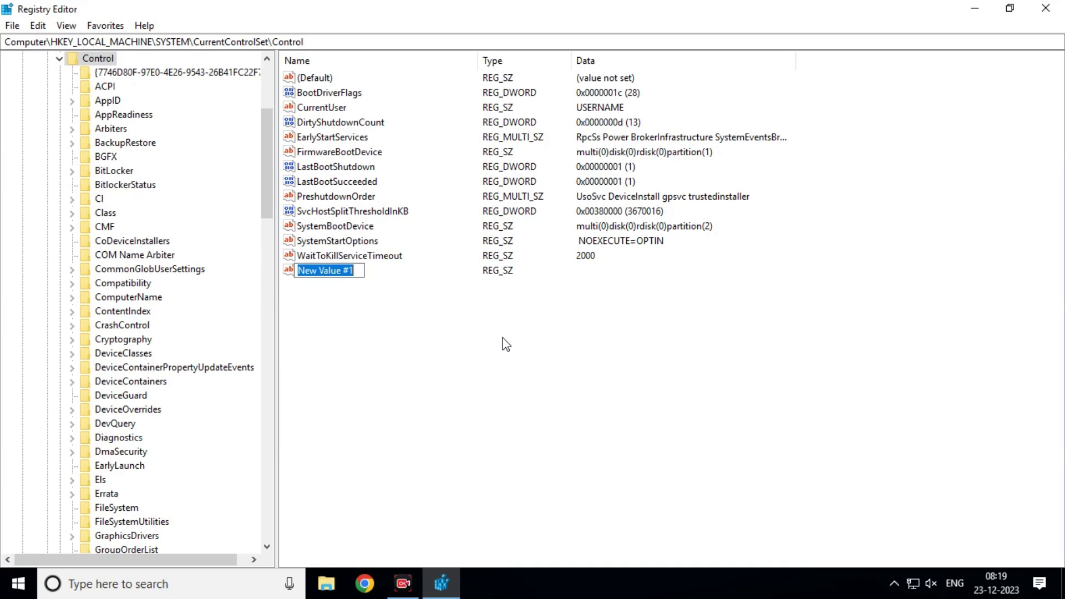
pyautogui.write('Ck')
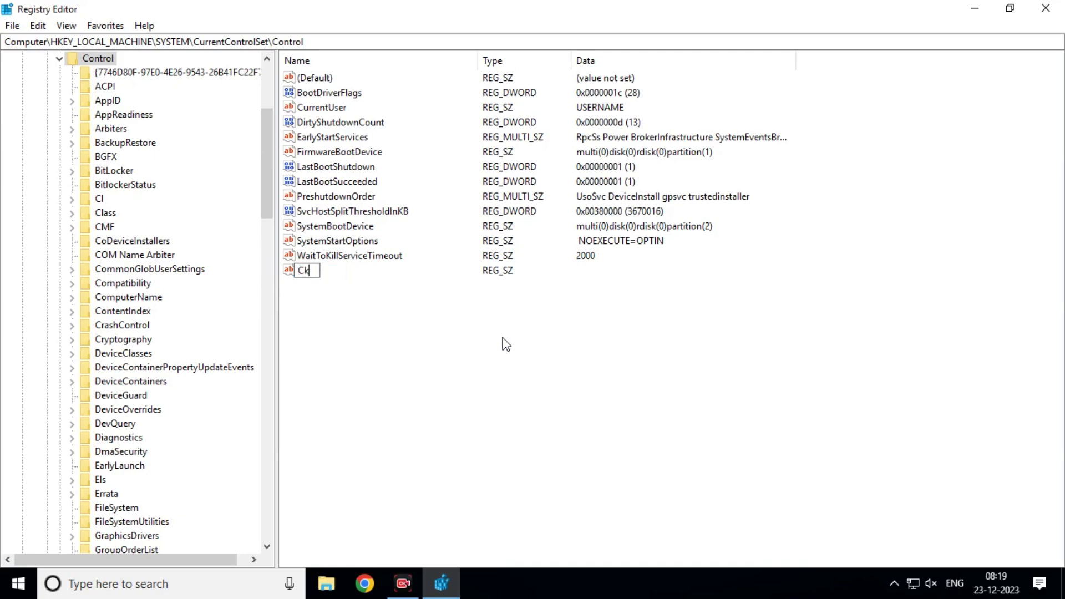
pyautogui.press('BackSpace')
pyautogui.write('lear')
pyautogui.write('Pafg')
pyautogui.press('BackSpace')
pyautogui.press('BackSpace')
pyautogui.write('gefileat')
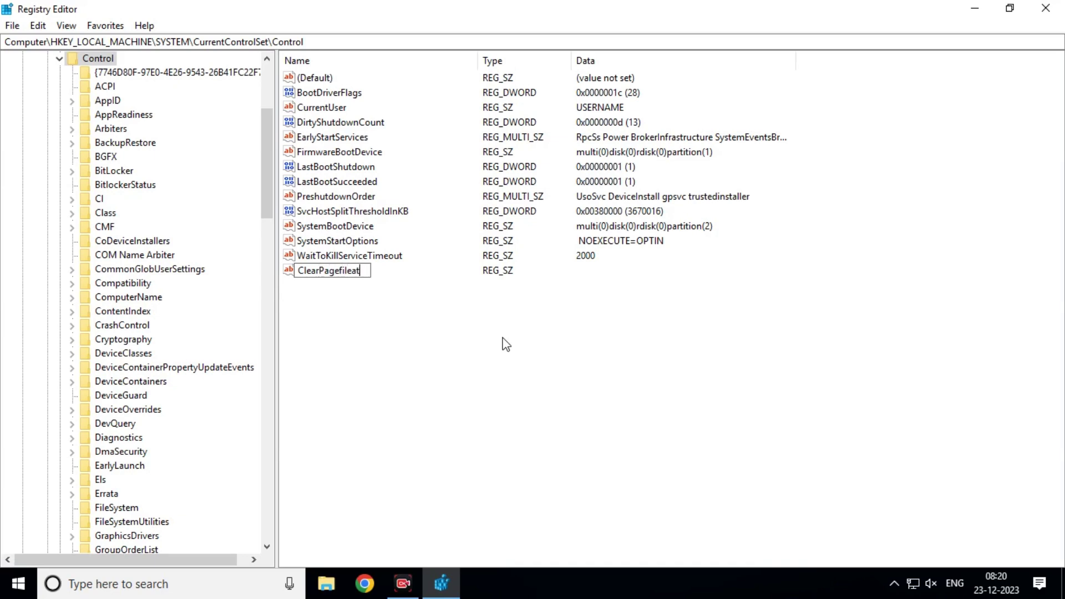
pyautogui.write('Shutdown')
# Step: Capitalize the "A" and "F" in the new string value's name so it reads ClearPageFileAtShutdown
pyautogui.press('Left')
pyautogui.press('Left')
pyautogui.press('Left')
pyautogui.press('Left')
pyautogui.press('Left')
pyautogui.press('Left')
pyautogui.press('Left')
pyautogui.press('BackSpace')
pyautogui.write('A')
pyautogui.press('Left')
pyautogui.press('Left')
pyautogui.press('Left')
pyautogui.press('Left')
pyautogui.press('BackSpace')
pyautogui.write('F')
pyautogui.press('Left')
pyautogui.press('Left')
pyautogui.press('Left')
pyautogui.press('Left')
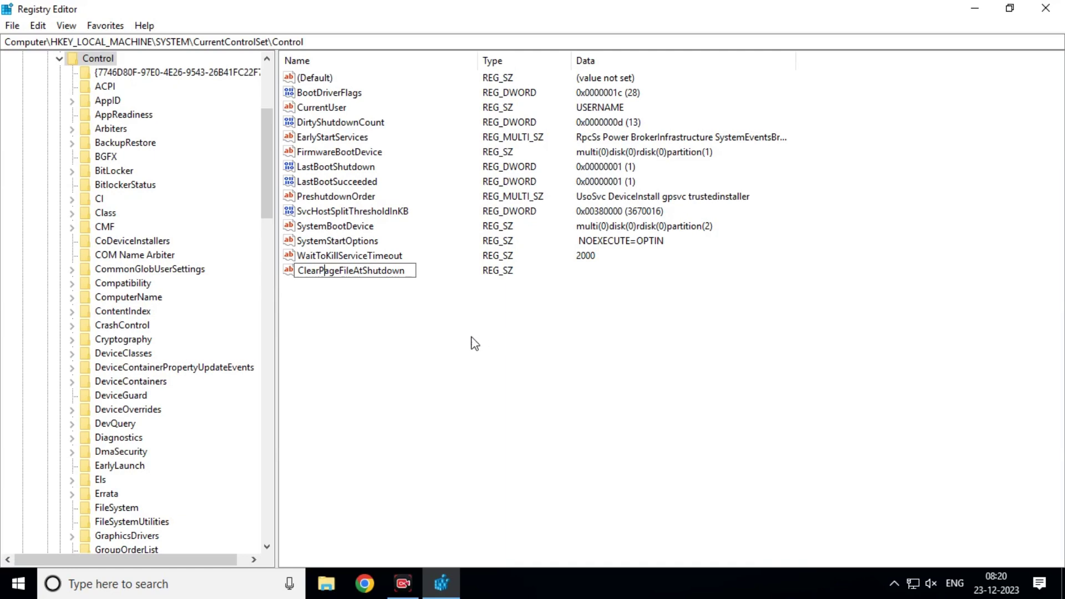
pyautogui.press('Return')
# Step: Set the value data of the new ClearPageFileAtShutdown string to 2000
pyautogui.rightClick(387, 271)
pyautogui.click(426, 281)
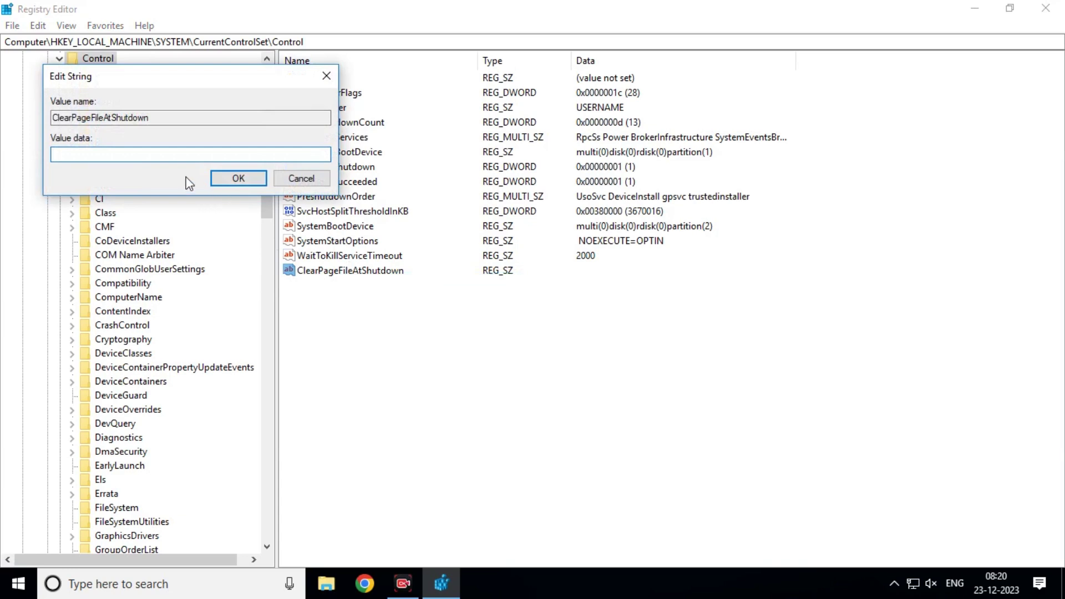
pyautogui.write('20000')
pyautogui.press('BackSpace')
pyautogui.click(230, 180)
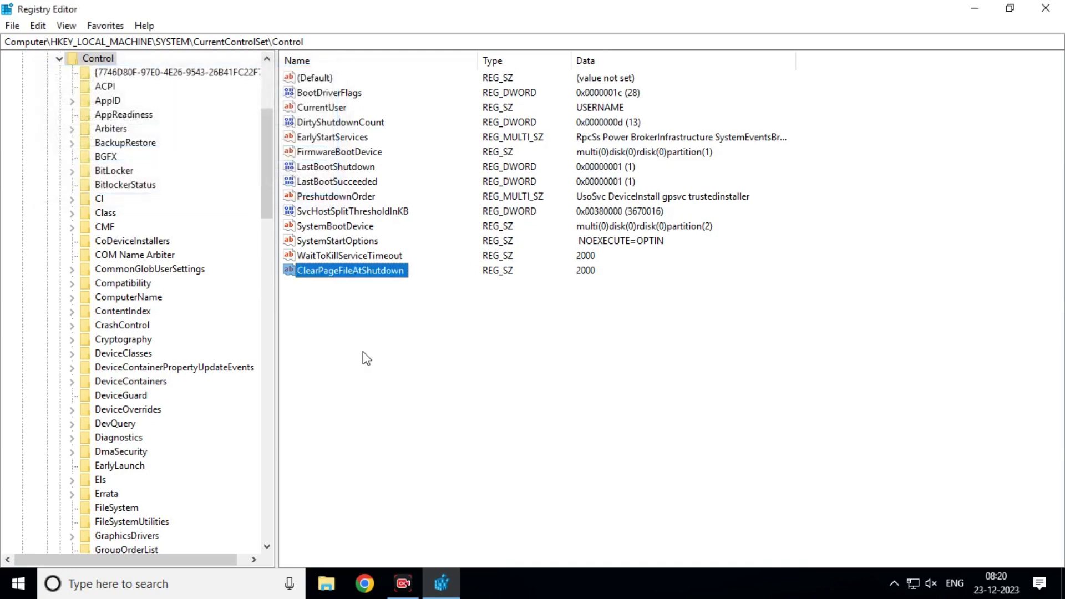
# Step: Create a new string value named HungAppTimeout in the Control key
pyautogui.rightClick(339, 306)
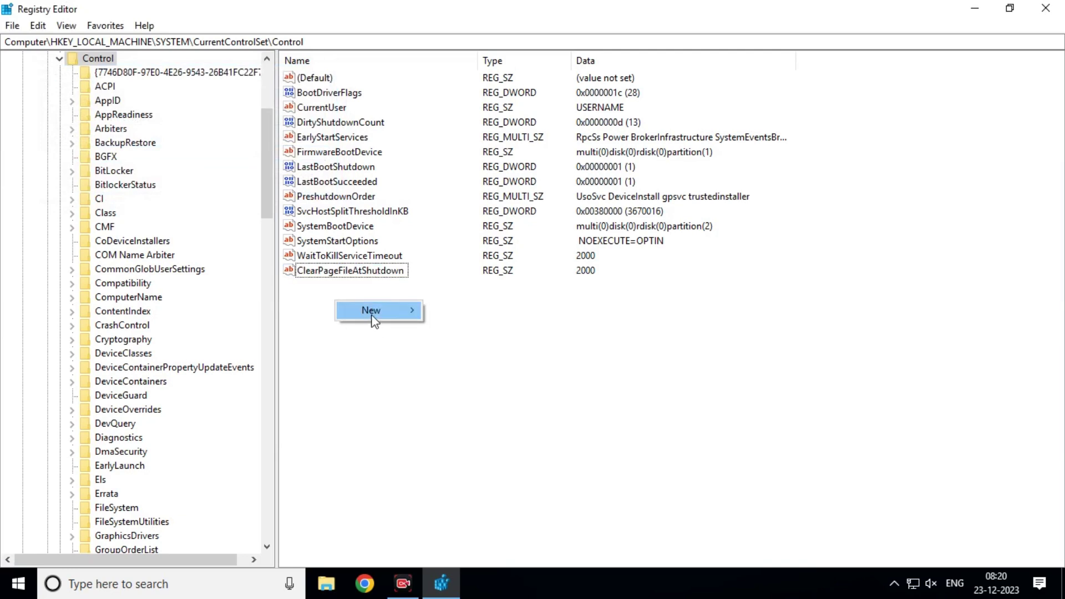
pyautogui.moveTo(373, 316)
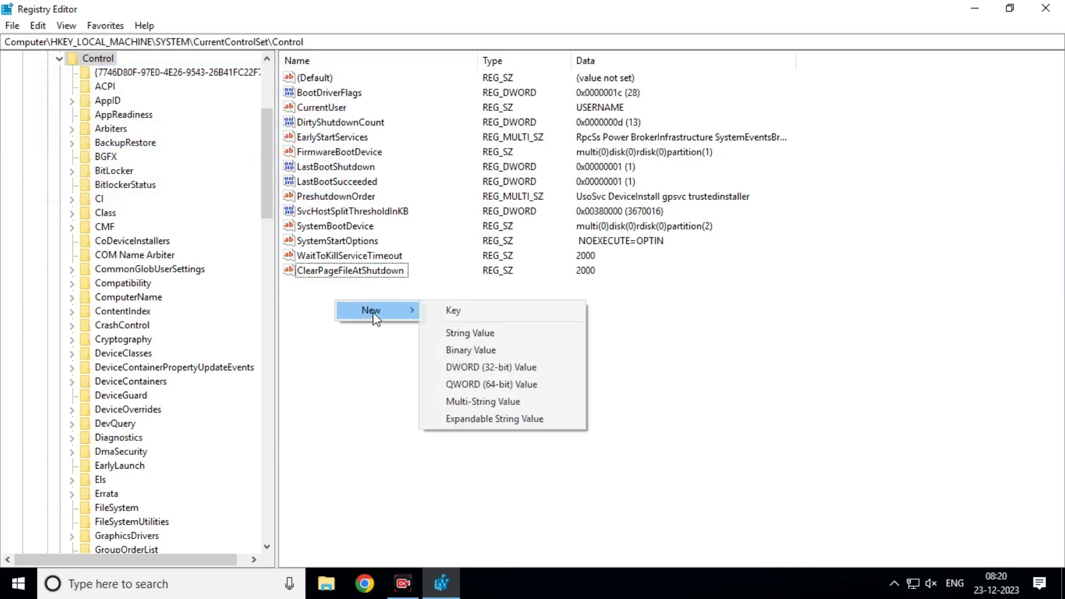
pyautogui.click(471, 334)
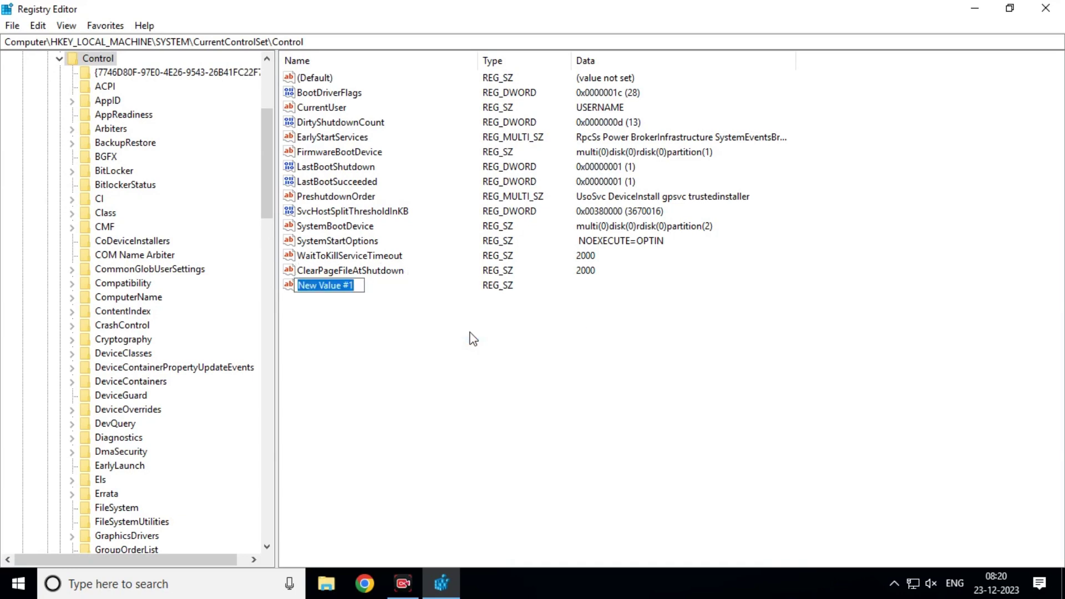
pyautogui.write('Hun')
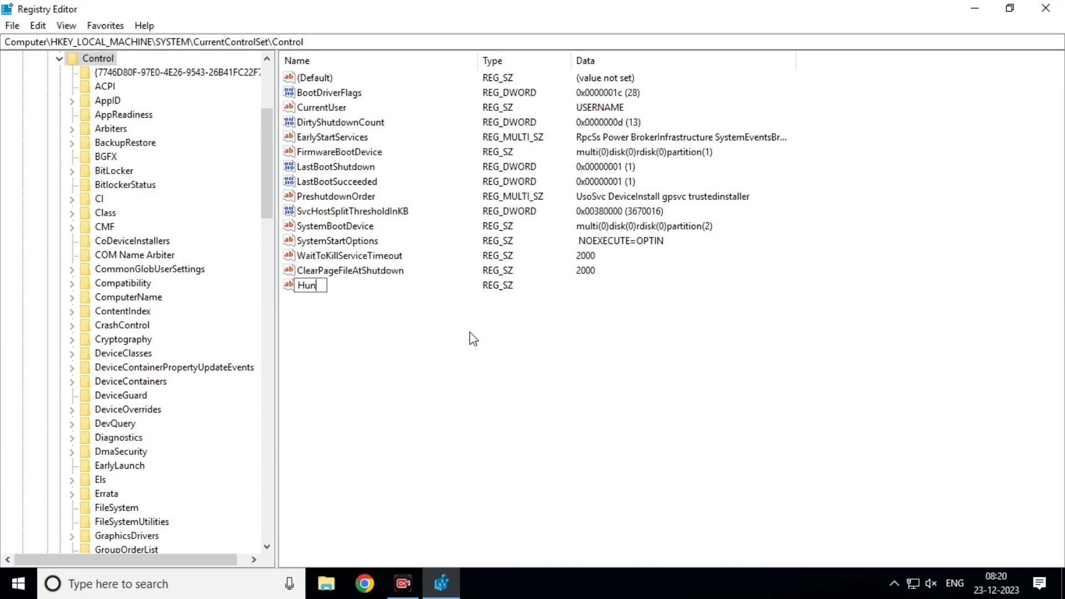
pyautogui.write('gAppTimeOut')
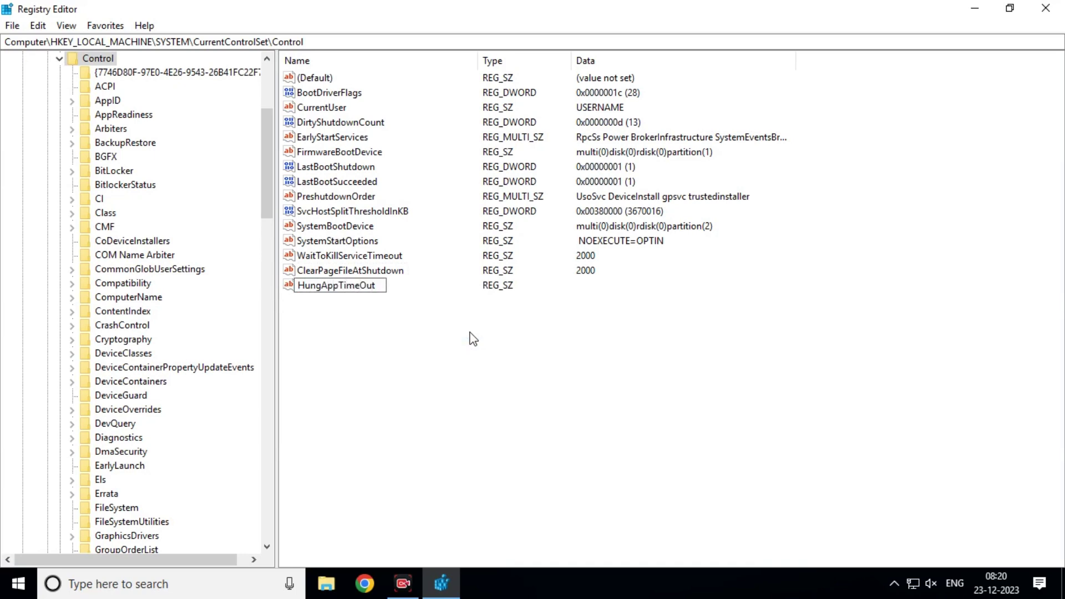
pyautogui.press('BackSpace')
pyautogui.press('BackSpace')
pyautogui.press('BackSpace')
pyautogui.write('out')
pyautogui.press('Return')
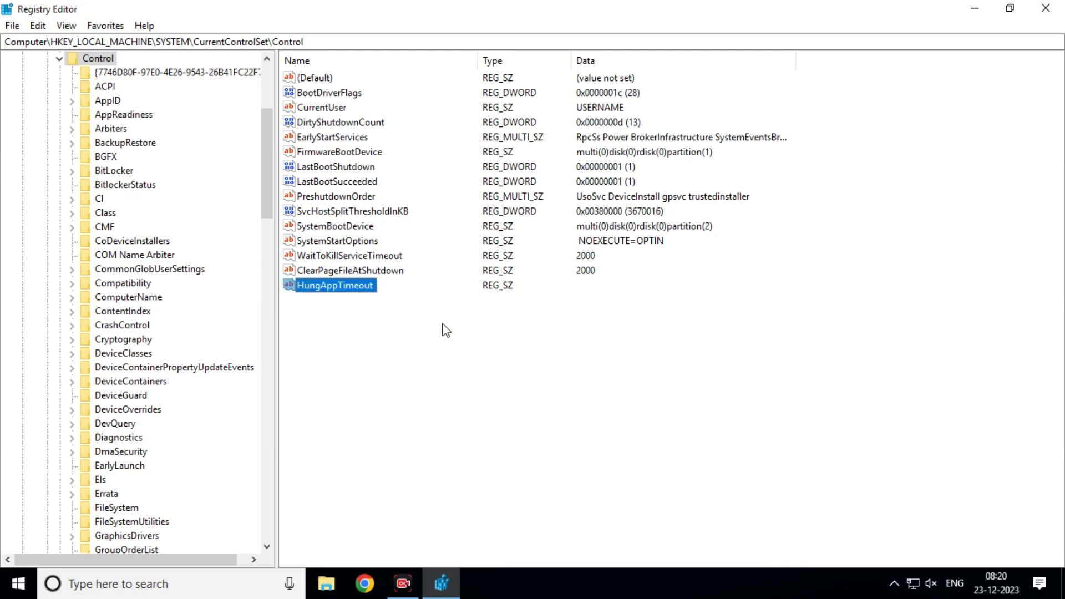
# Step: Set the value data of the HungAppTimeout string to 2000 and refresh the registry view
pyautogui.rightClick(364, 288)
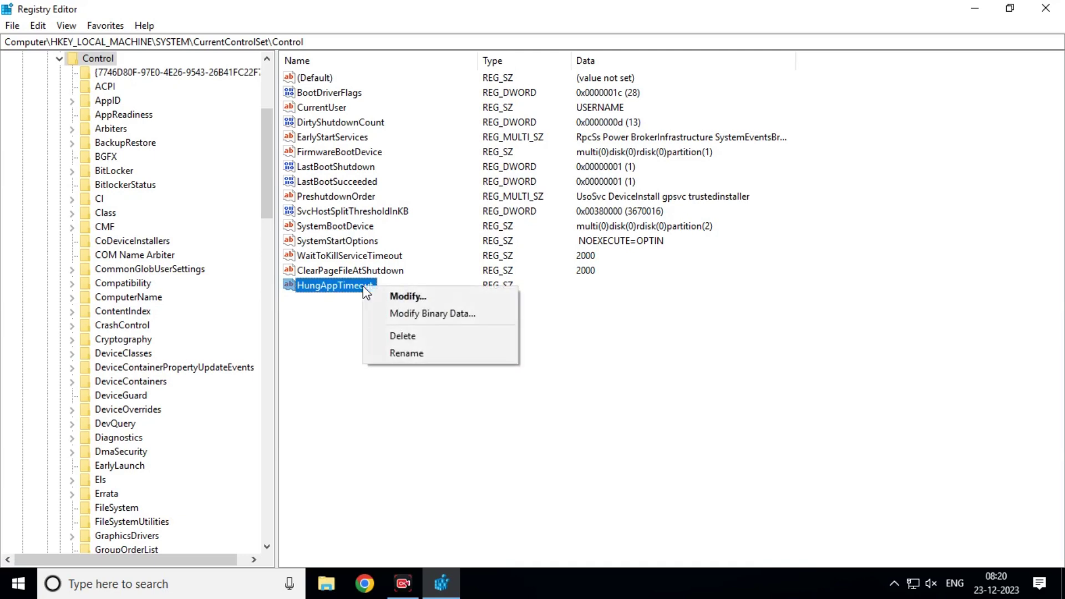
pyautogui.click(385, 297)
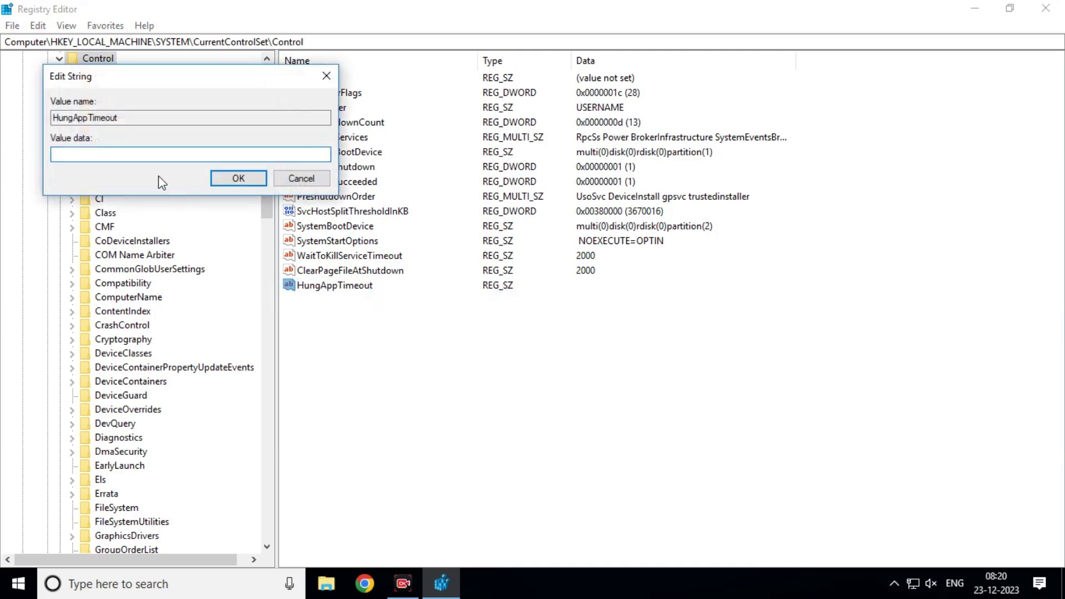
pyautogui.write('2000')
pyautogui.click(250, 182)
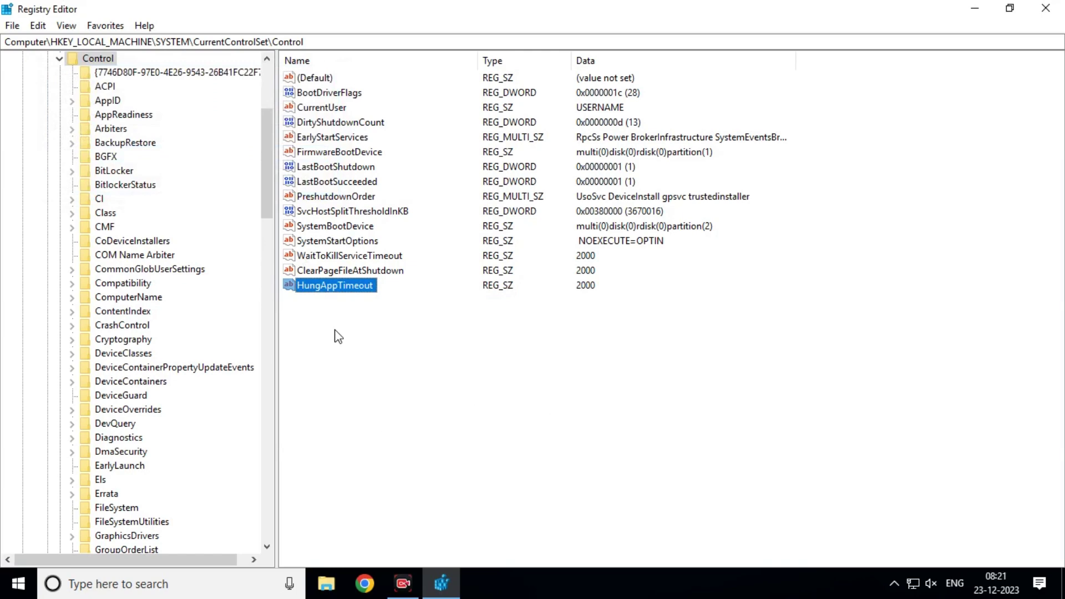
pyautogui.press('F5')
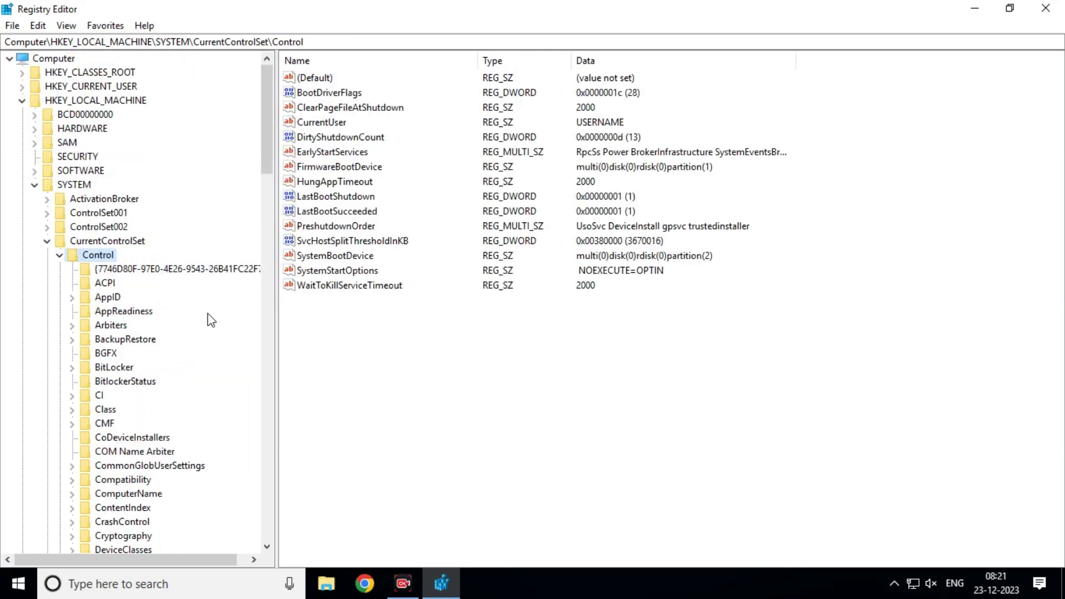
# Step: Create another new string value in the Control key and name it AutoEndTask
pyautogui.rightClick(381, 318)
pyautogui.moveTo(459, 327)
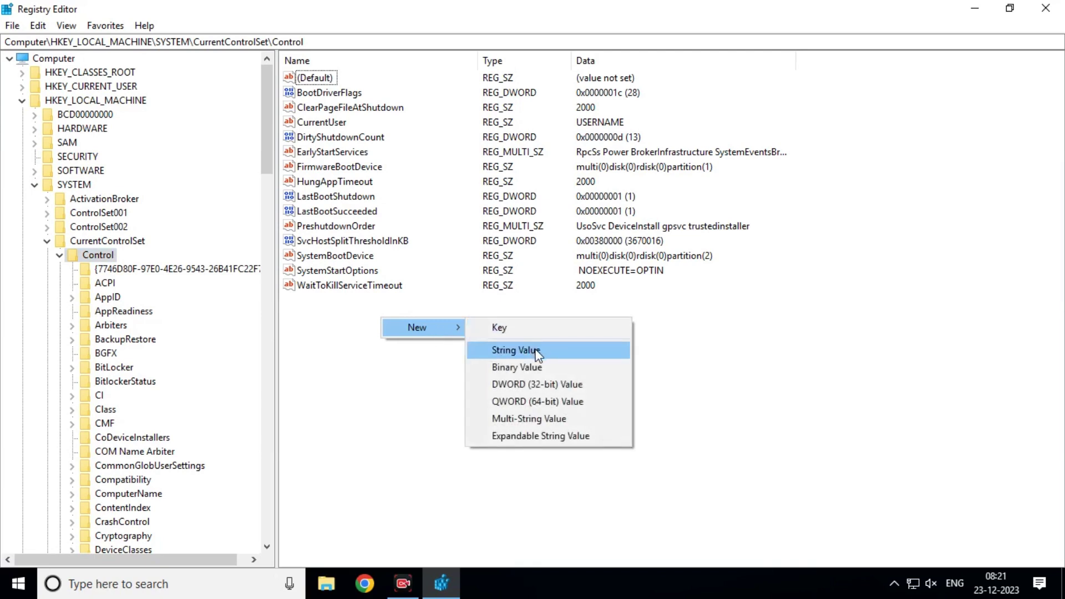
pyautogui.click(516, 350)
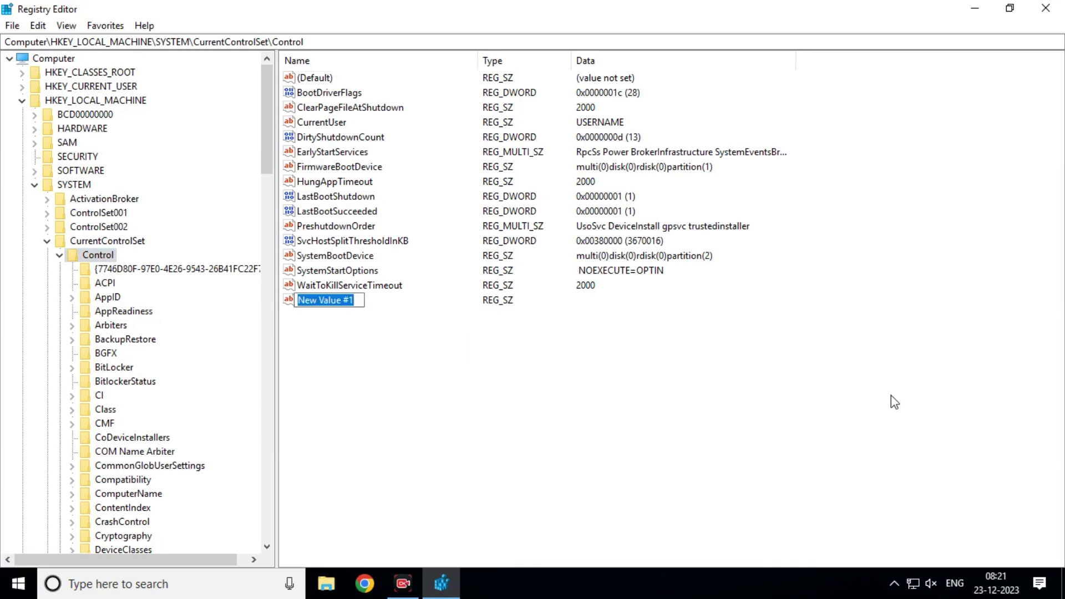
pyautogui.write('Auto')
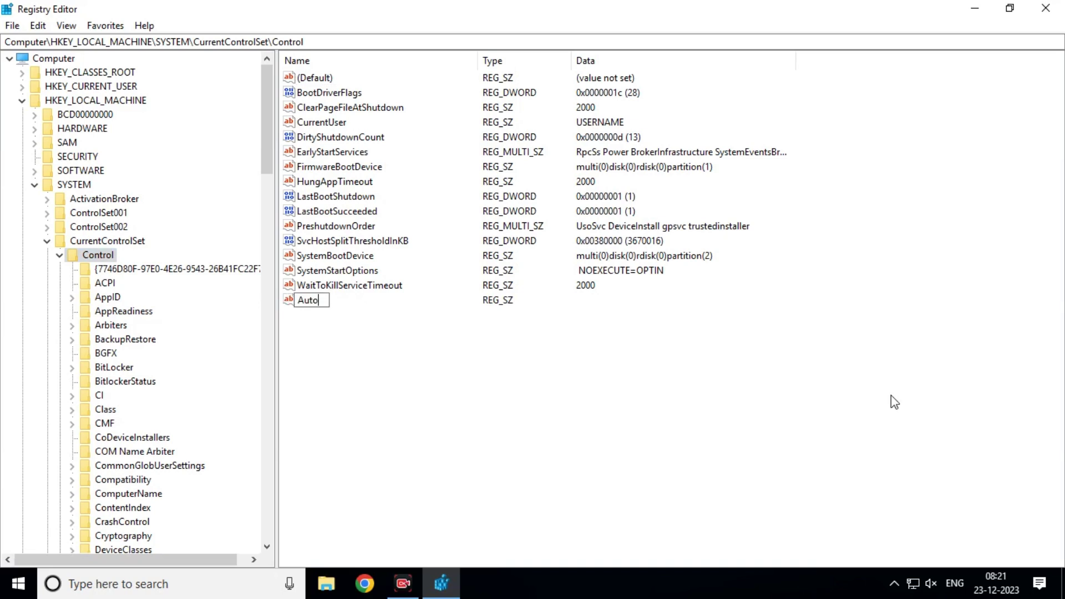
pyautogui.write('EndTask')
pyautogui.press('Return')
# Step: Set the value data of the new AutoEndTask string to 1
pyautogui.rightClick(326, 300)
pyautogui.click(354, 309)
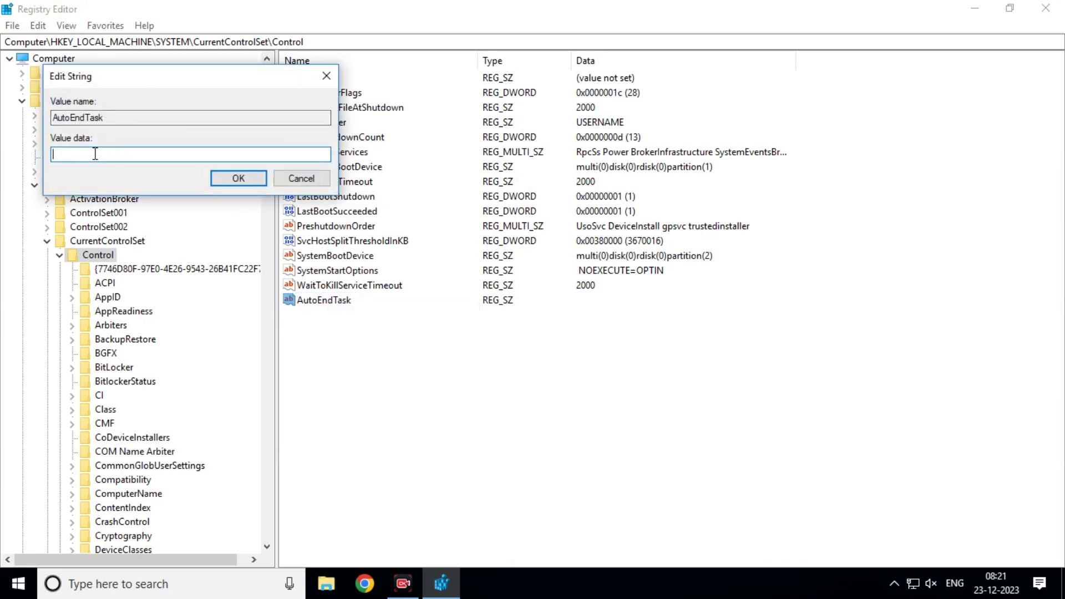
pyautogui.write('1')
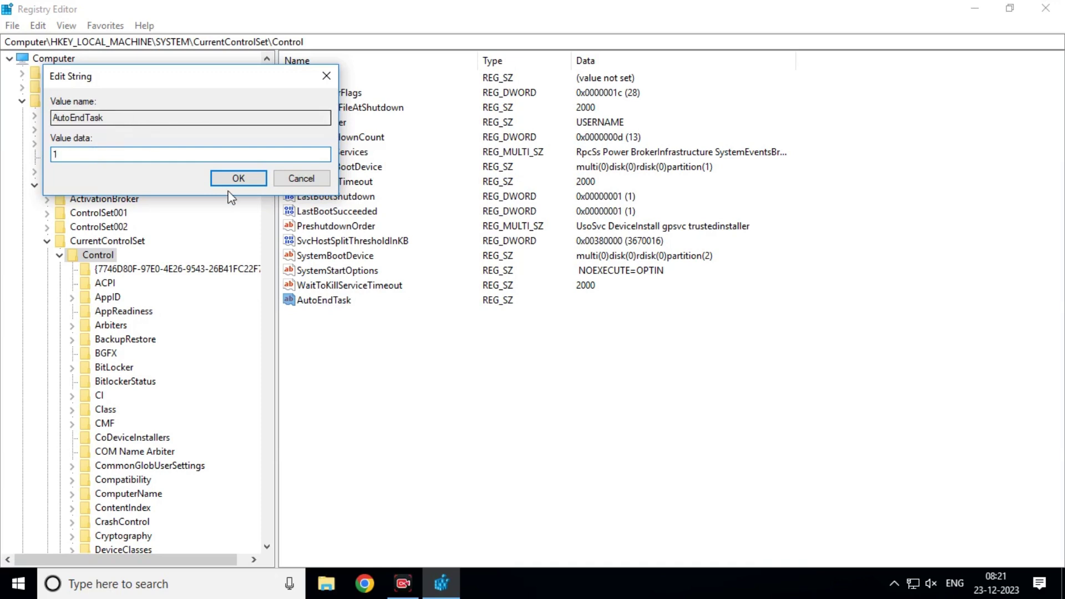
pyautogui.click(239, 178)
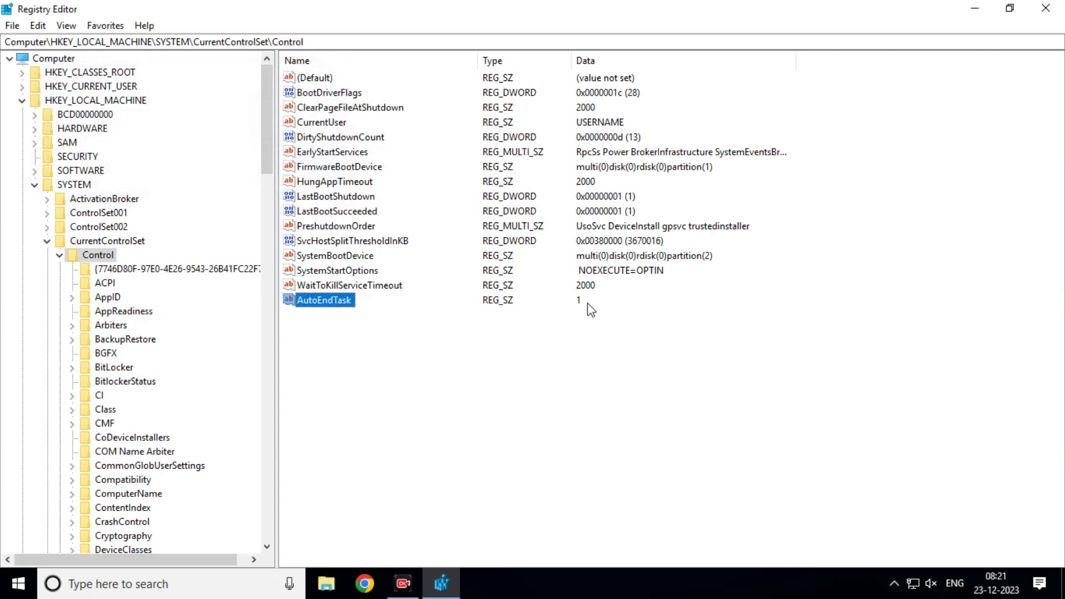
pyautogui.rightClick(560, 361)
pyautogui.click(388, 340)
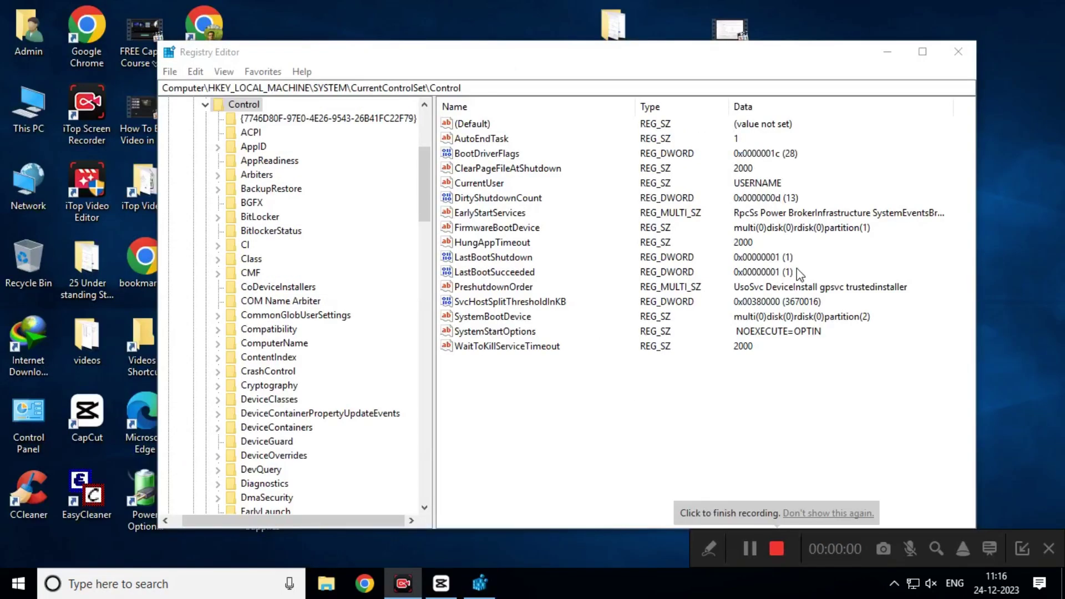
# Step: Review the AutoEndTask and ClearPageFileAtShutdown entries in the Control key
pyautogui.click(1024, 551)
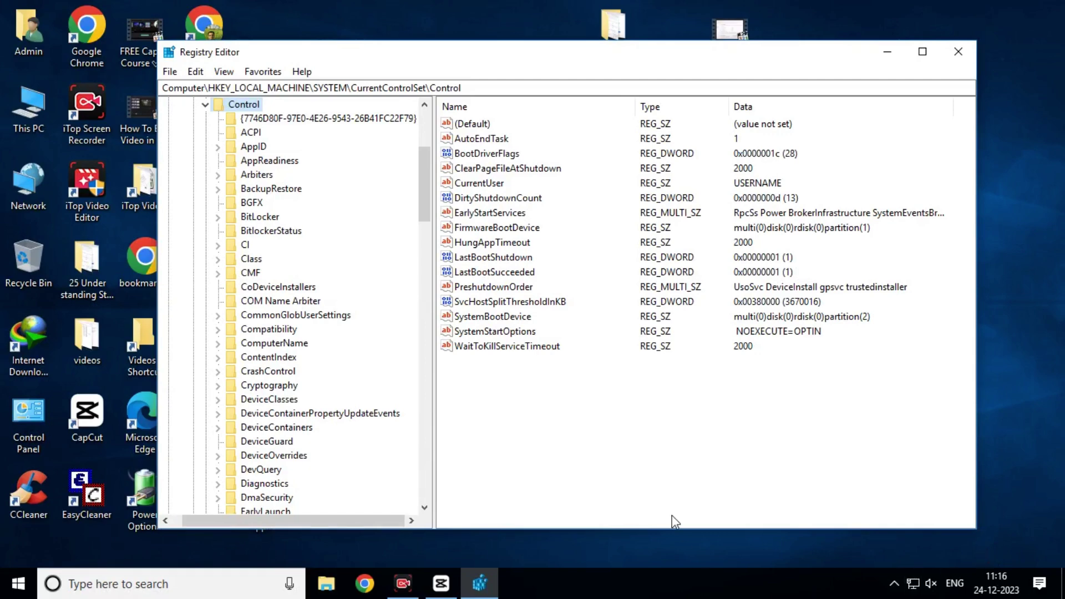
pyautogui.click(469, 140)
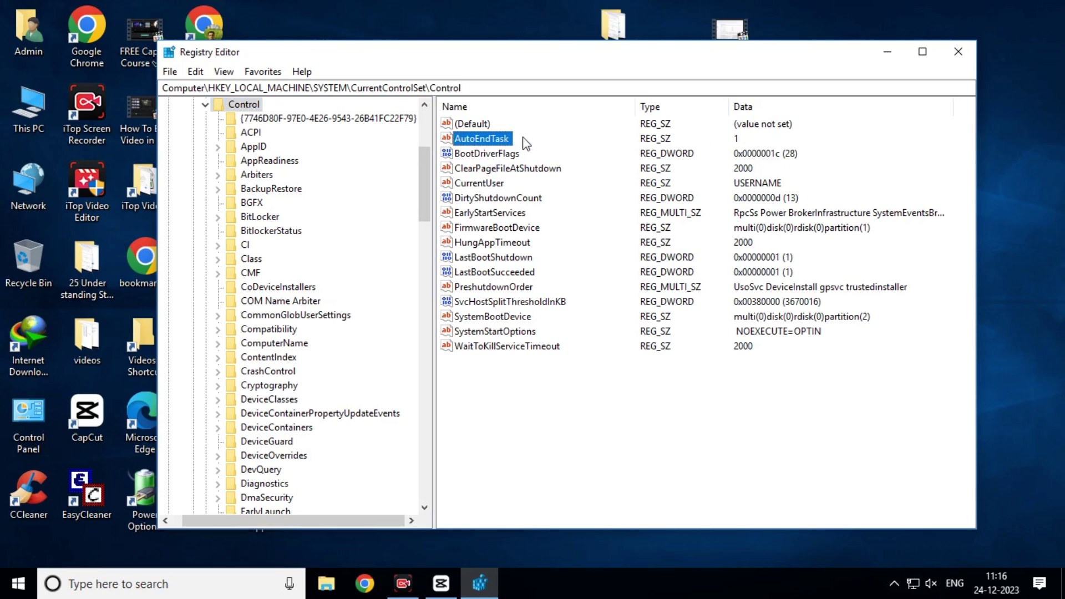
pyautogui.click(522, 171)
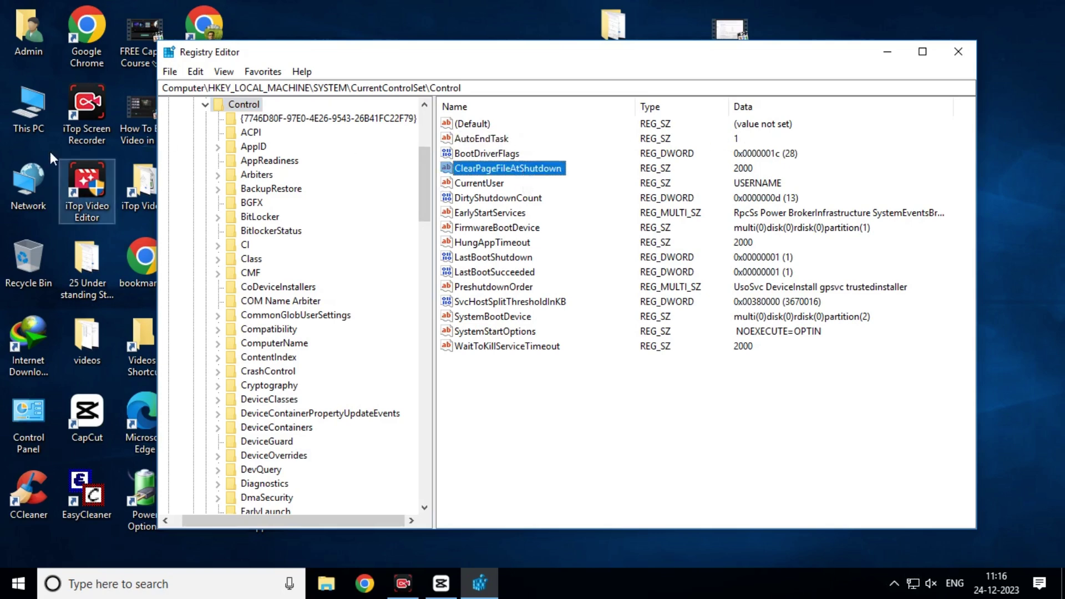
# Step: Examine the paging file size in the computer's Virtual Memory settings, and close the system dialogs without changing anything
pyautogui.rightClick(44, 118)
pyautogui.click(101, 292)
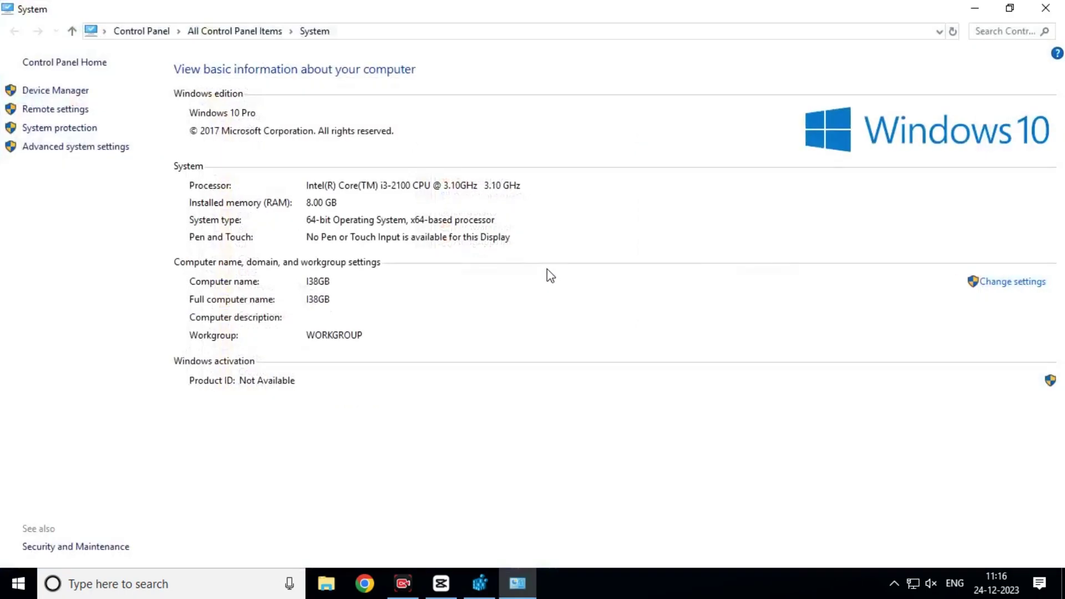
pyautogui.click(78, 147)
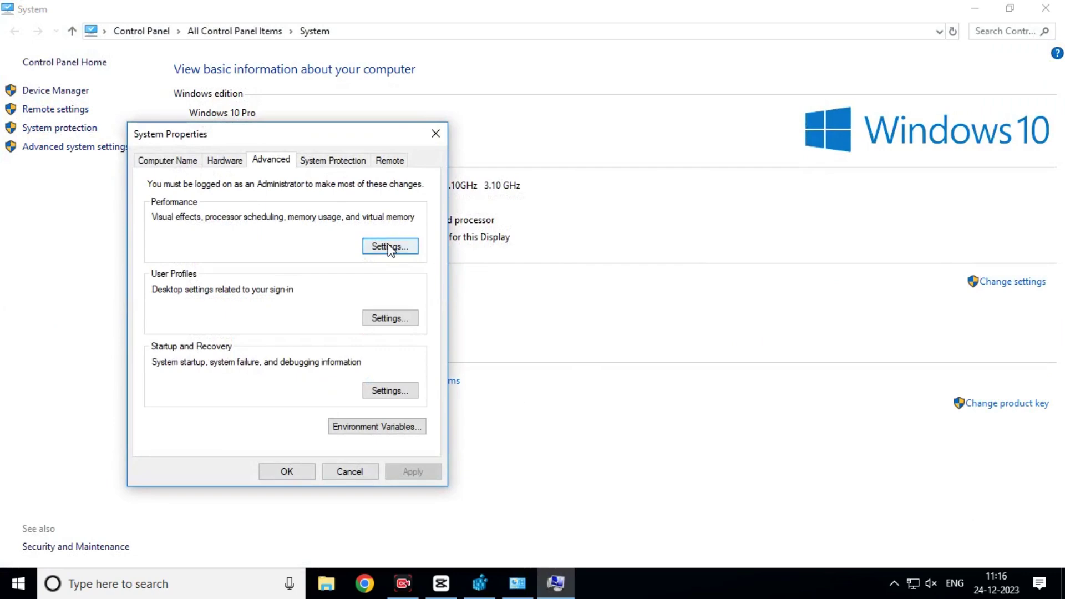
pyautogui.click(391, 247)
pyautogui.click(244, 129)
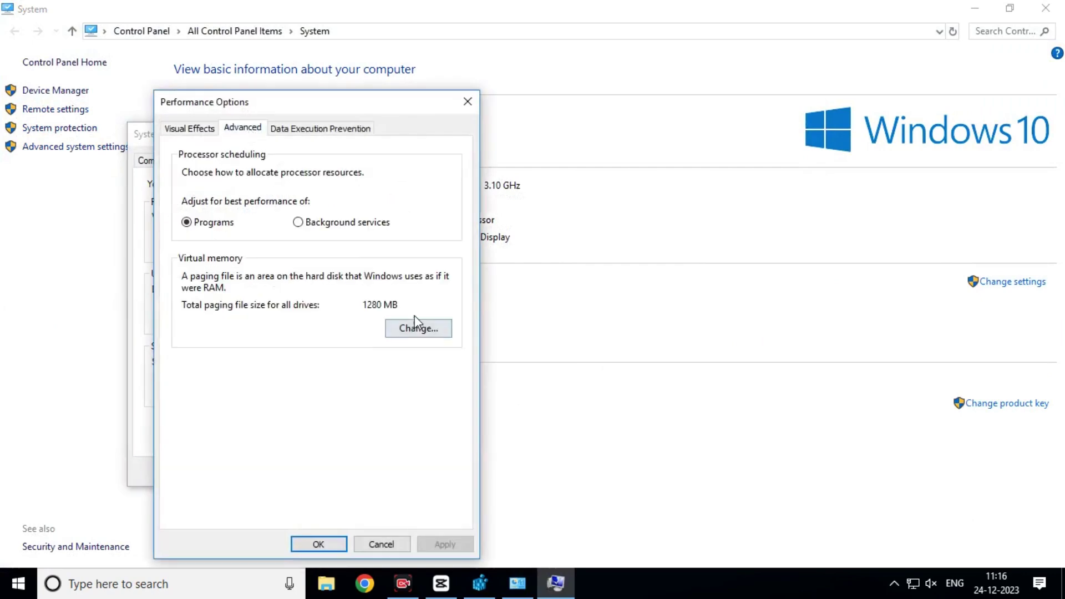
pyautogui.click(424, 331)
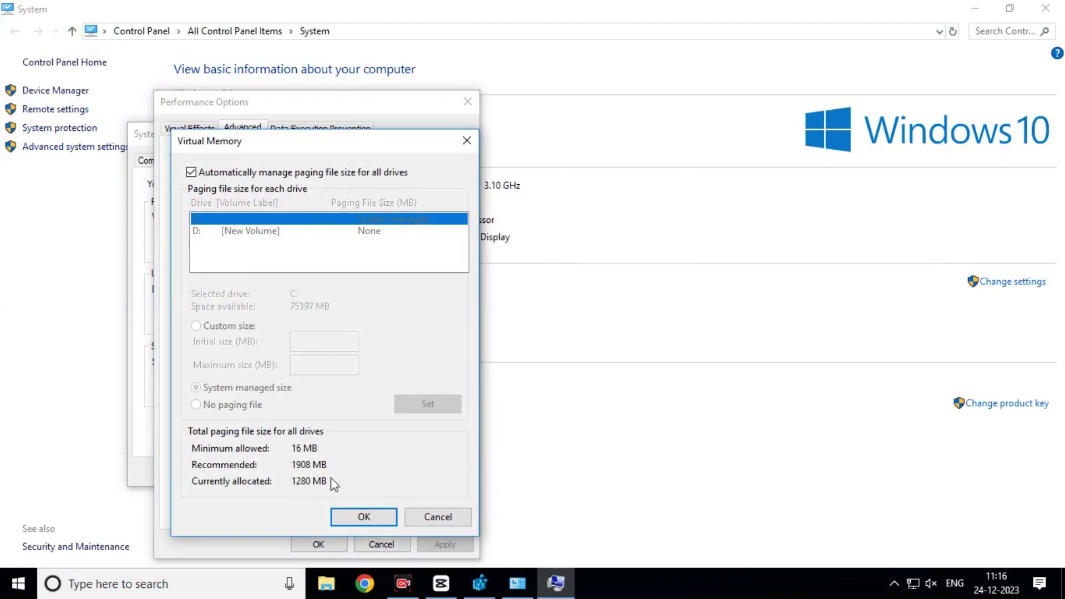
pyautogui.click(439, 523)
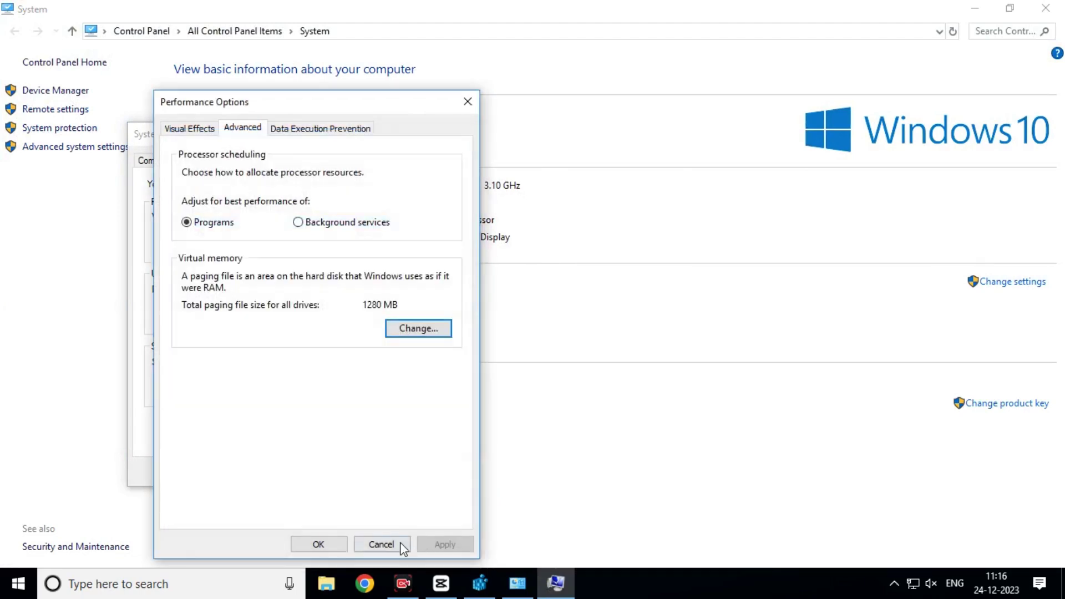
pyautogui.click(404, 544)
pyautogui.click(350, 472)
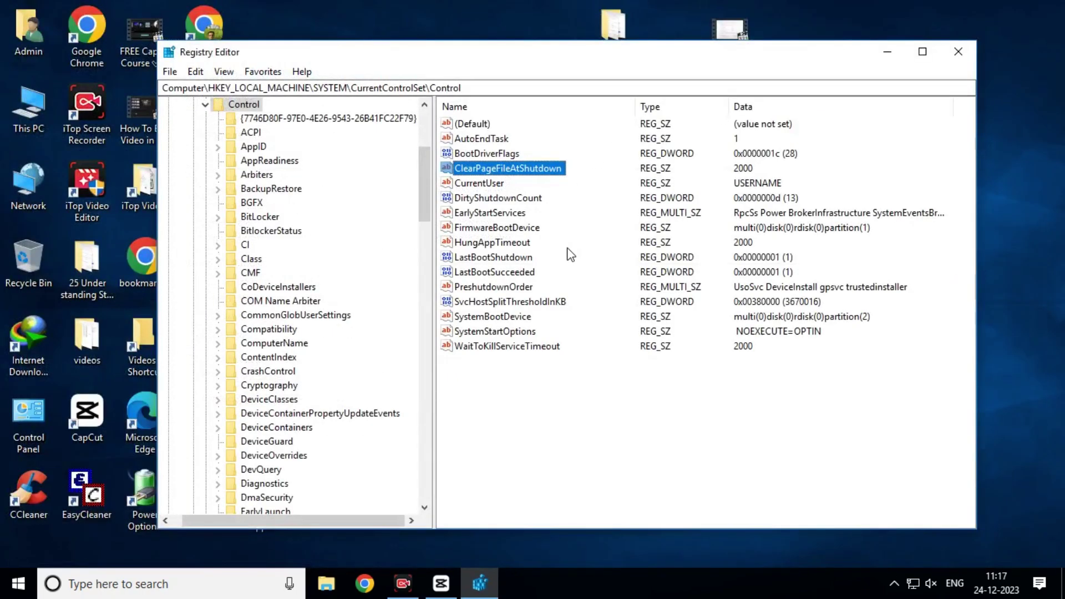
# Step: Review the HungAppTimeout and WaitToKillServiceTimeout entries in the Control key
pyautogui.click(500, 244)
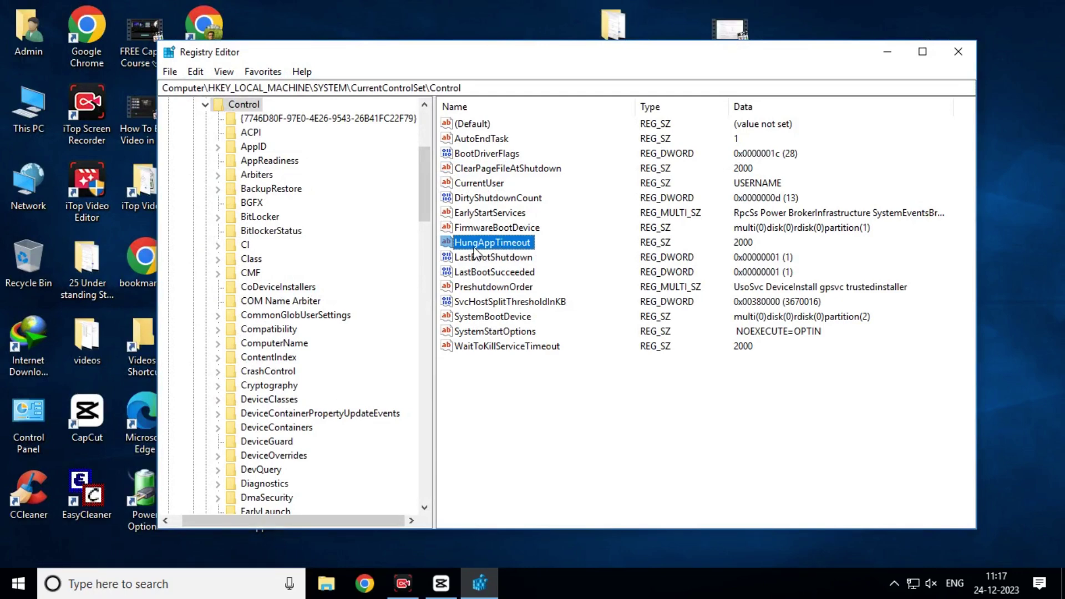
pyautogui.click(496, 257)
pyautogui.click(501, 244)
pyautogui.click(753, 243)
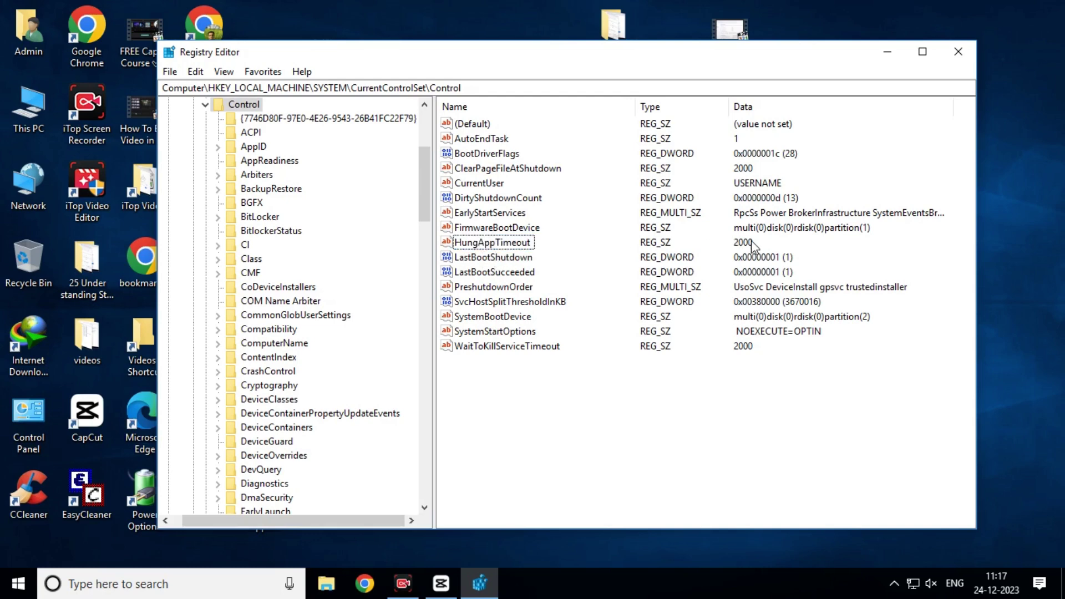
pyautogui.click(520, 244)
pyautogui.click(518, 346)
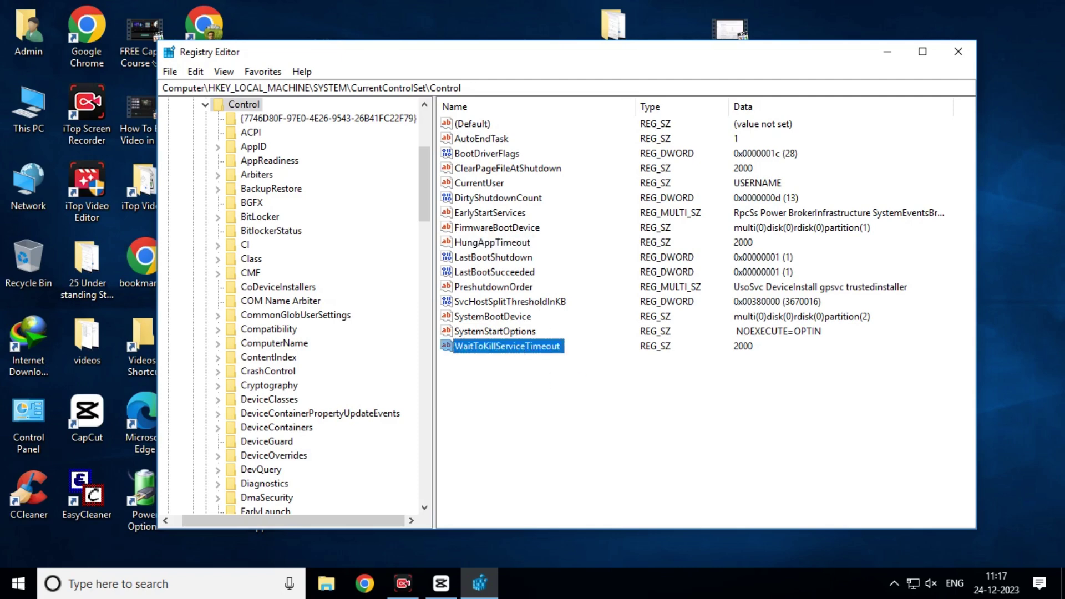
# Step: Open Task Manager to examine the list of Windows services, and close it again
pyautogui.hotkey('ctrl', 'shift', 'Escape')
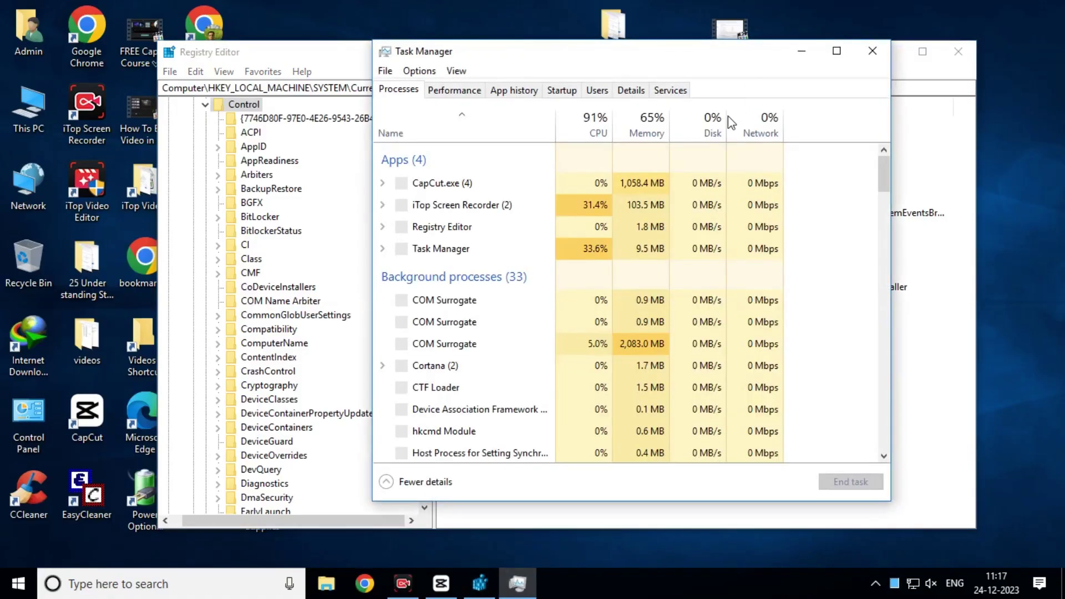
pyautogui.click(672, 91)
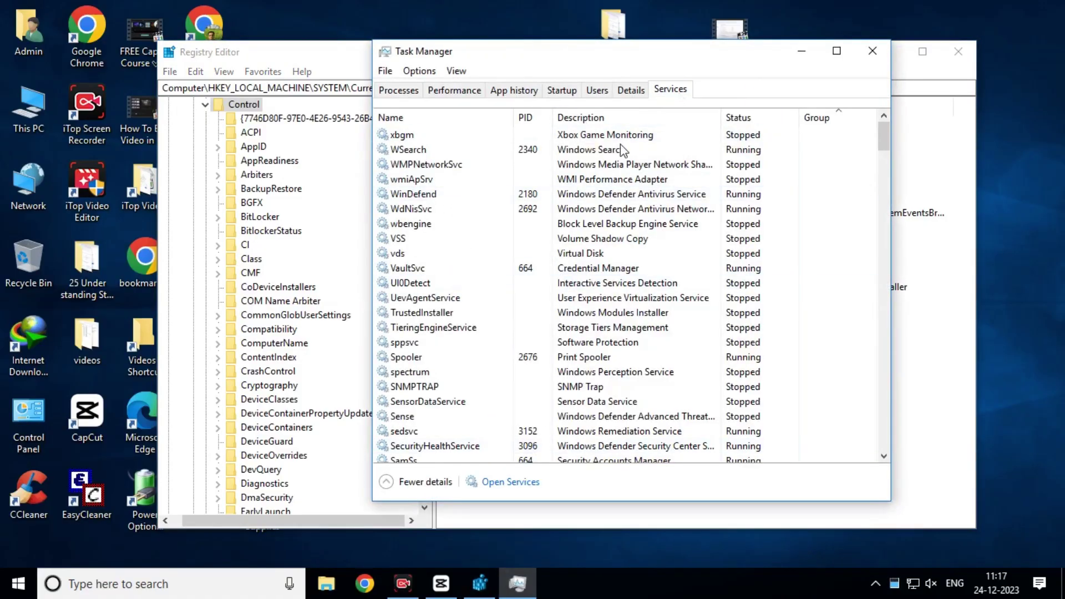
pyautogui.click(872, 51)
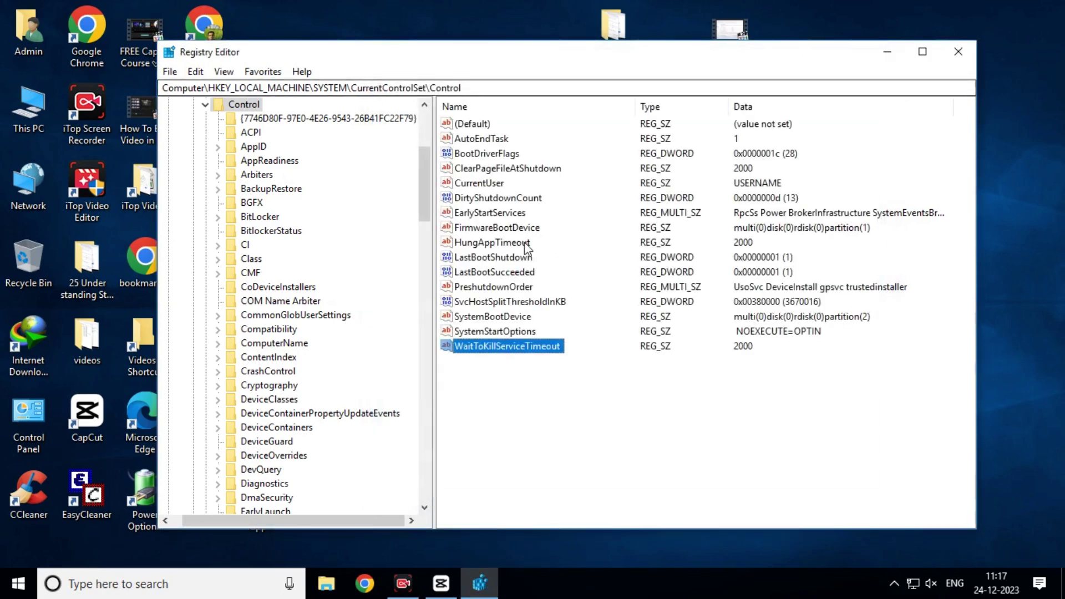
# Step: Deselect the WaitToKillServiceTimeout entry and close the Registry Editor
pyautogui.click(749, 361)
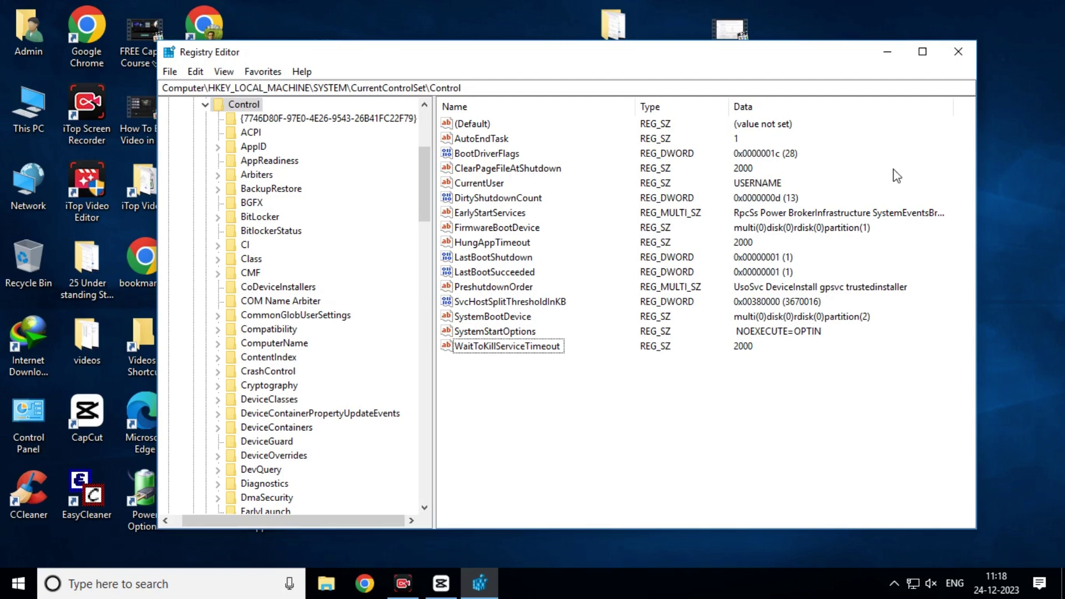
pyautogui.click(962, 55)
pyautogui.click(895, 582)
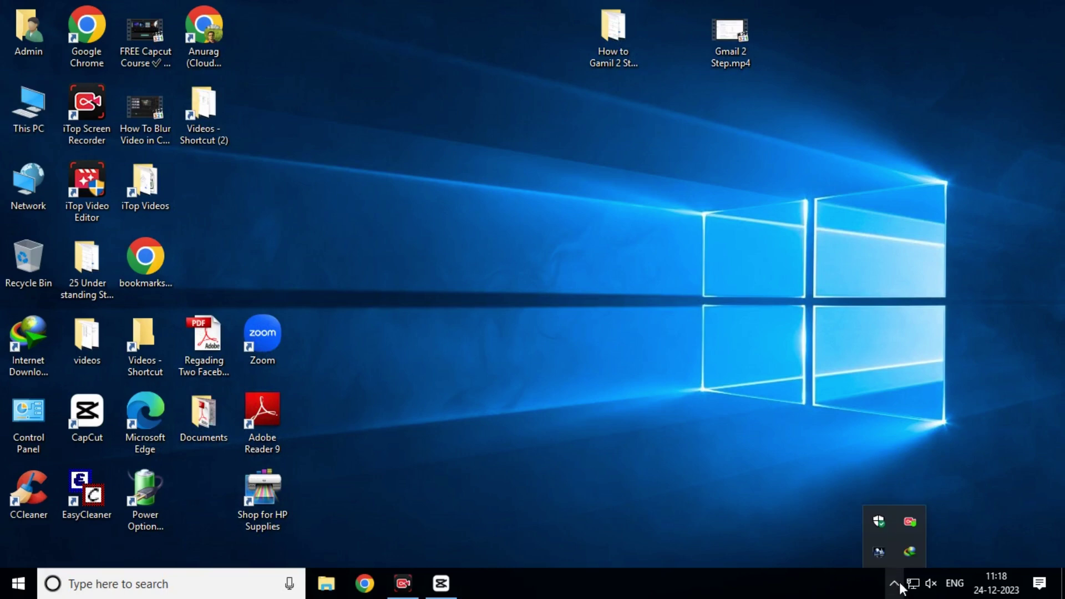
pyautogui.click(912, 523)
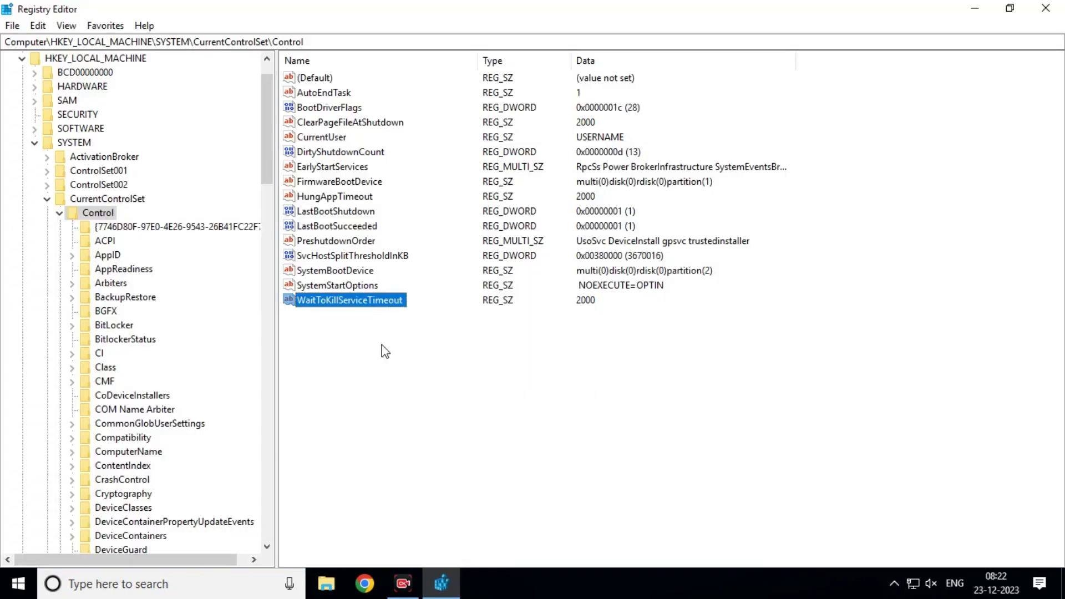
# Step: Collapse the Control key in the registry tree, and collapse and re-expand its parent CurrentControlSet key
pyautogui.click(60, 213)
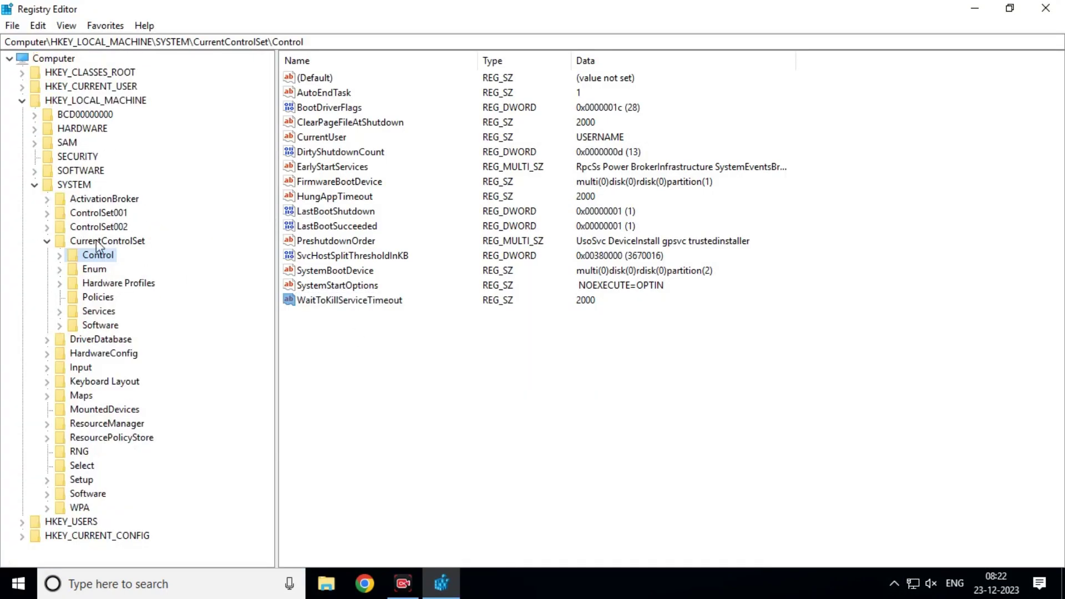
pyautogui.click(47, 241)
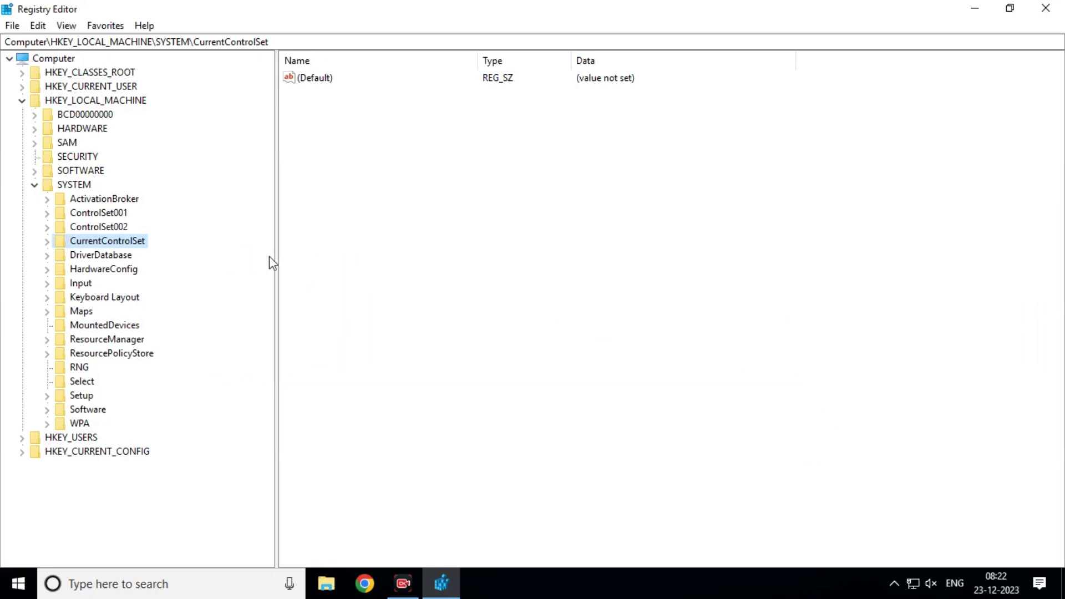
pyautogui.click(47, 242)
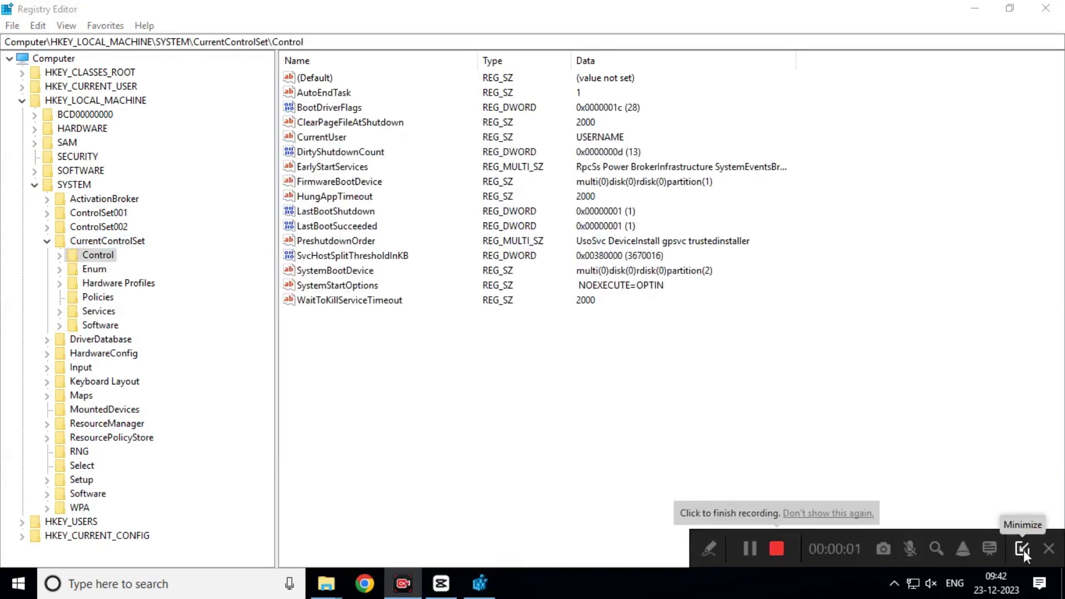
pyautogui.click(1023, 550)
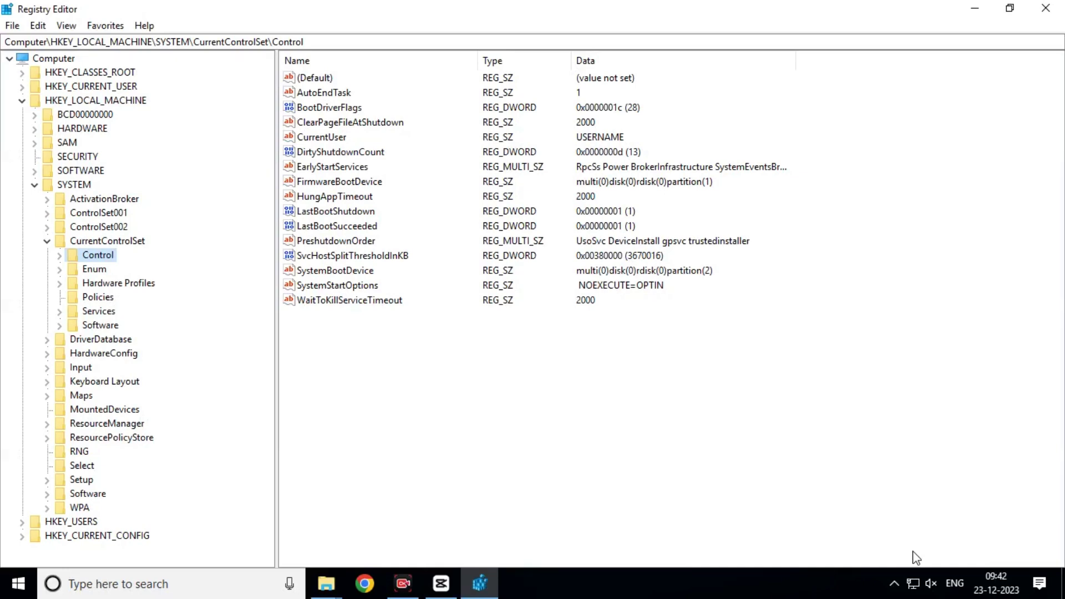
pyautogui.click(894, 583)
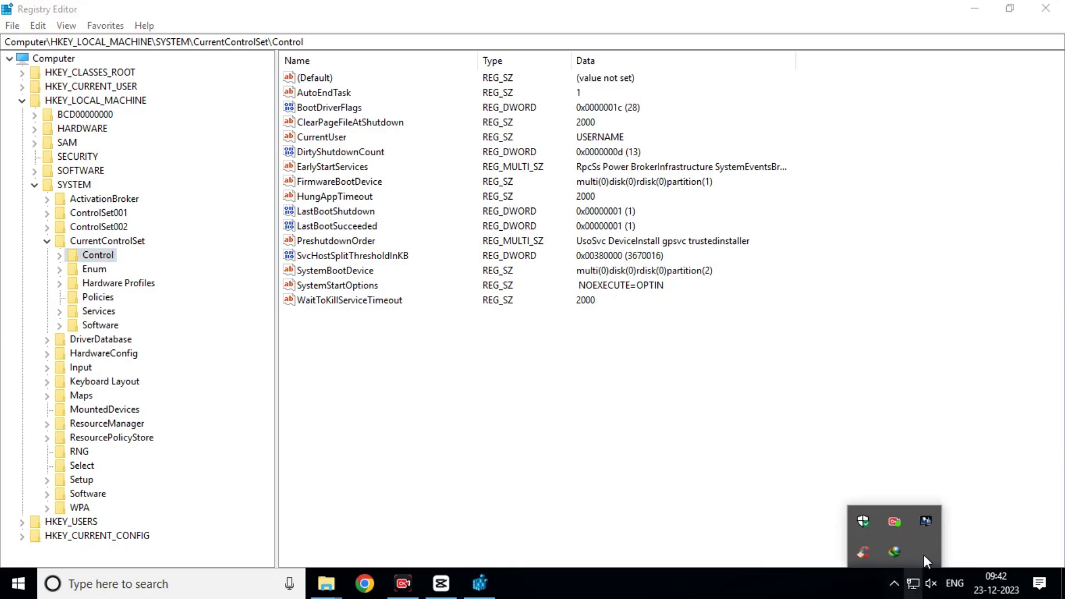